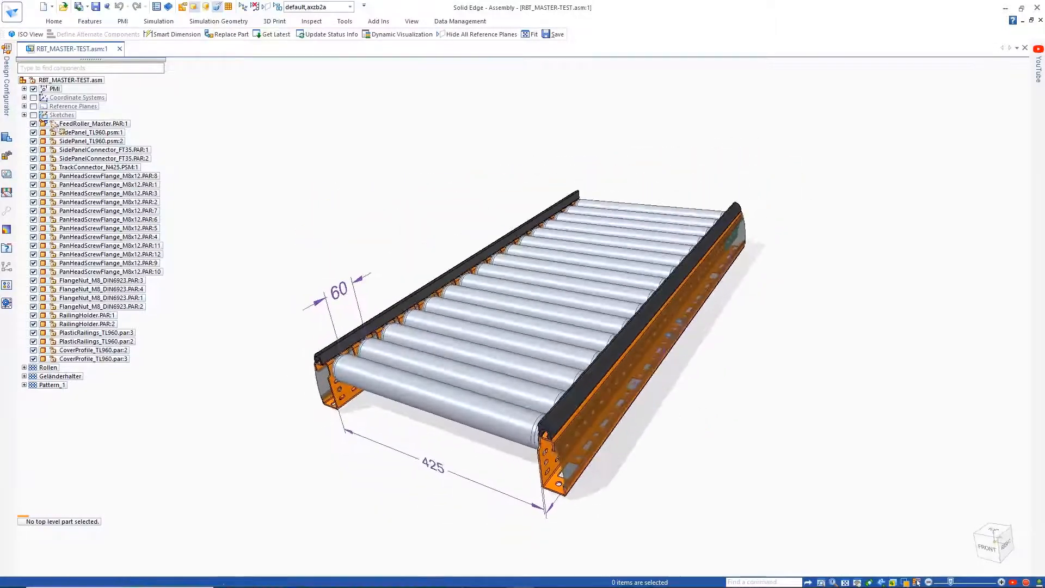
Step: Open the Design Configurator and pick the front feed roller in the model as a component to configure
{"action": "left_click", "coordinate": [5, 92]}
{"action": "left_click", "coordinate": [257, 45]}
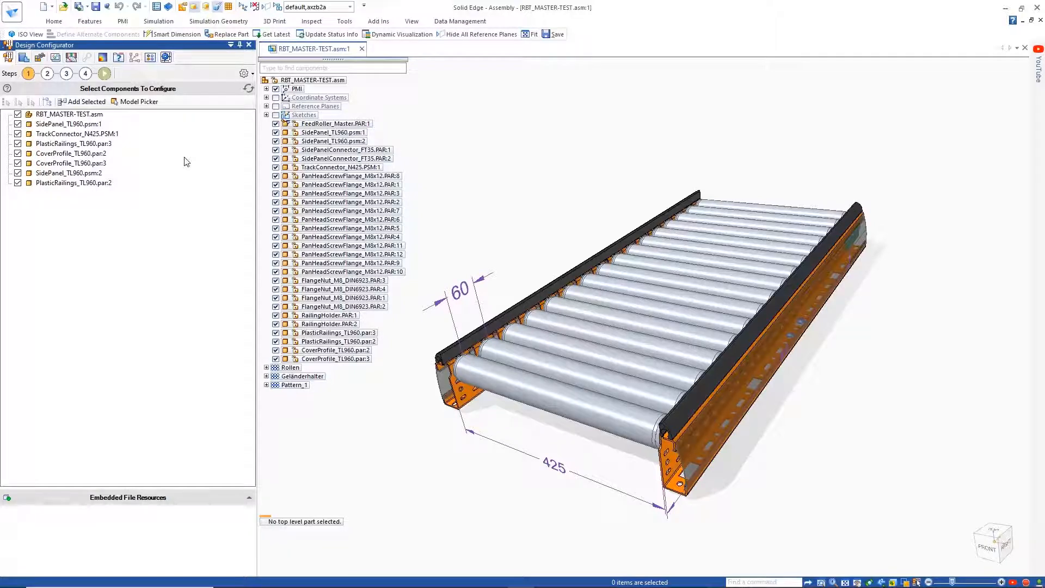
{"action": "left_click", "coordinate": [150, 104]}
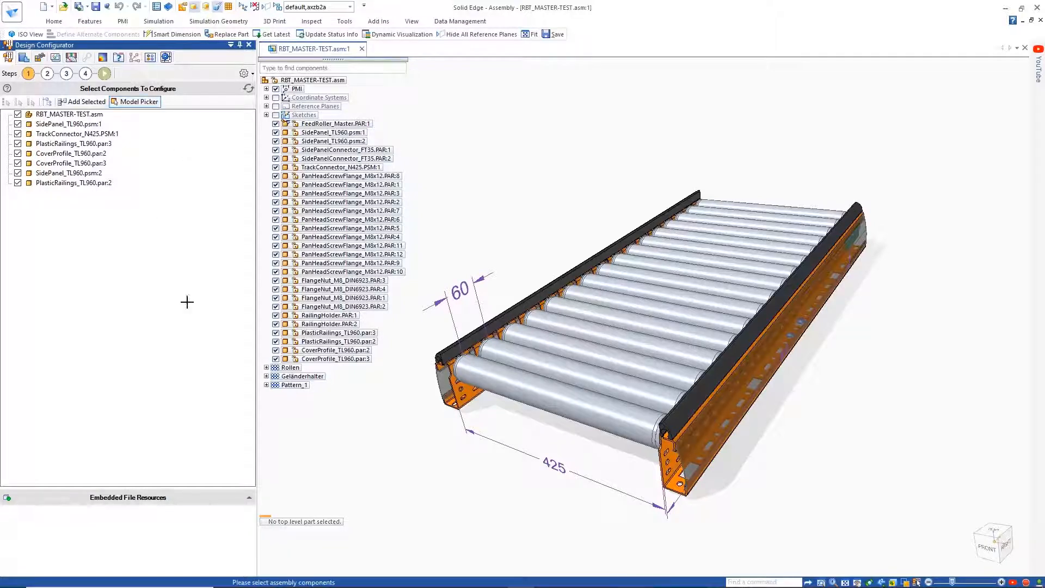
{"action": "left_click", "coordinate": [485, 376]}
Step: Render the Length (L) master input field as a dropdown and add the field values 960 and 1020
{"action": "left_click", "coordinate": [48, 73]}
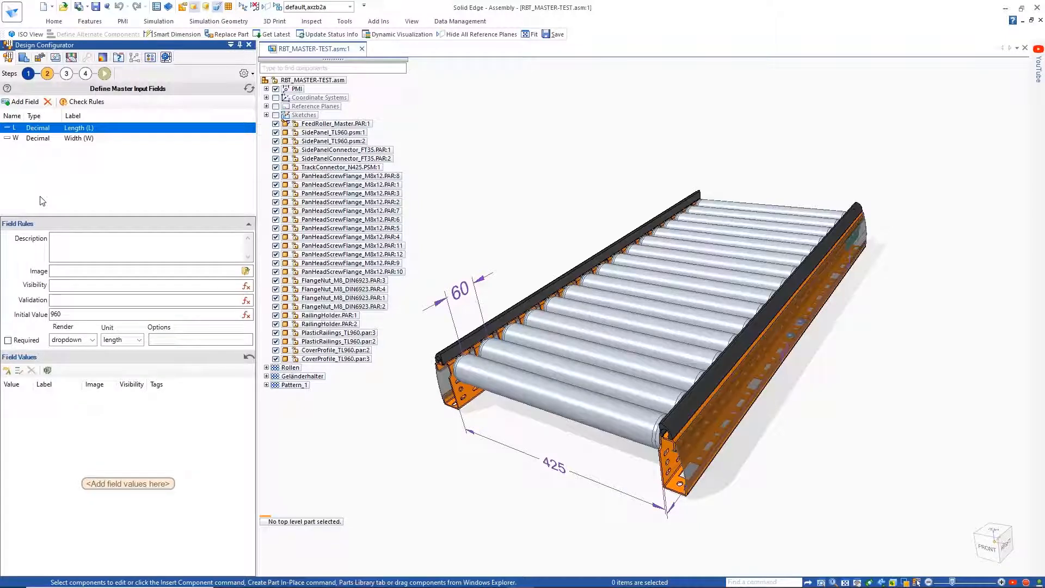
{"action": "left_click", "coordinate": [91, 340]}
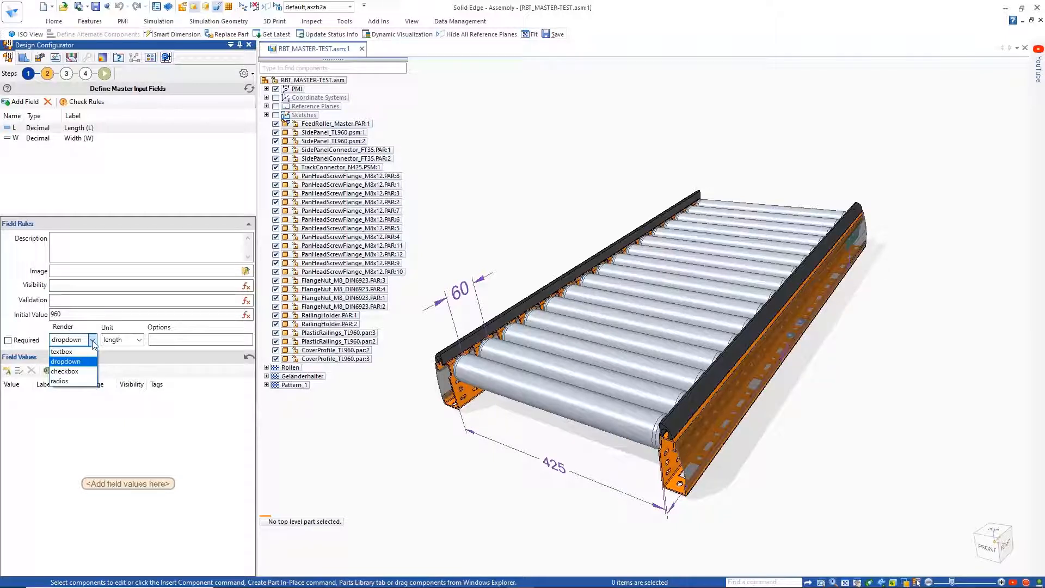
{"action": "left_click", "coordinate": [82, 361]}
{"action": "left_click", "coordinate": [7, 370]}
{"action": "left_click", "coordinate": [13, 396]}
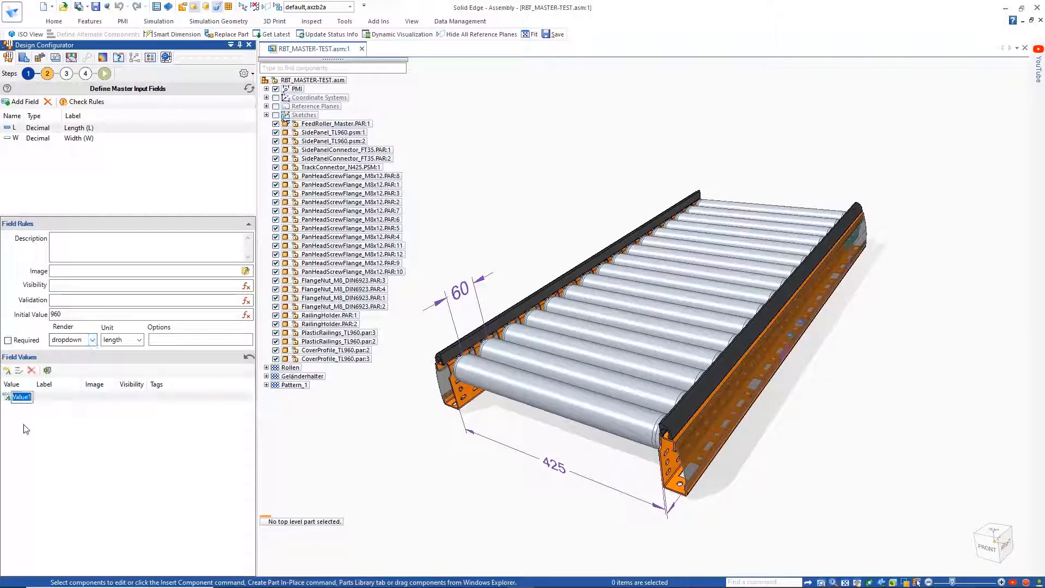
{"action": "type", "text": "960"}
{"action": "key", "text": "Return"}
{"action": "left_click", "coordinate": [6, 373]}
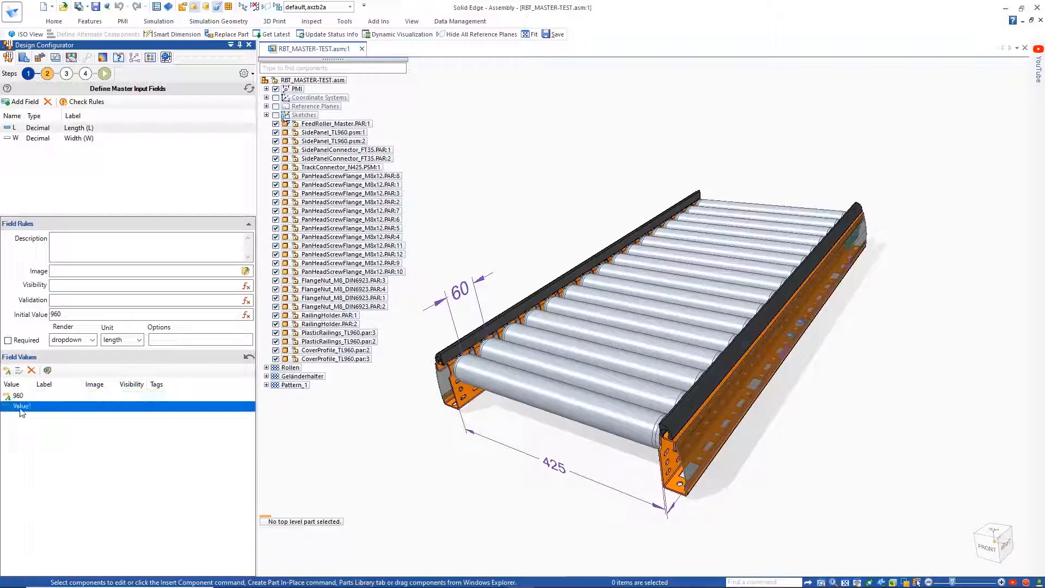
{"action": "left_click", "coordinate": [20, 409]}
{"action": "type", "text": "1020"}
{"action": "key", "text": "Return"}
Step: Paste the list 960, 1020, 1050, 1080, 1140 and 1440 as multiple values for the Length (L) field
{"action": "left_click", "coordinate": [20, 373]}
{"action": "left_click", "coordinate": [479, 251]}
{"action": "key", "text": "ctrl+v"}
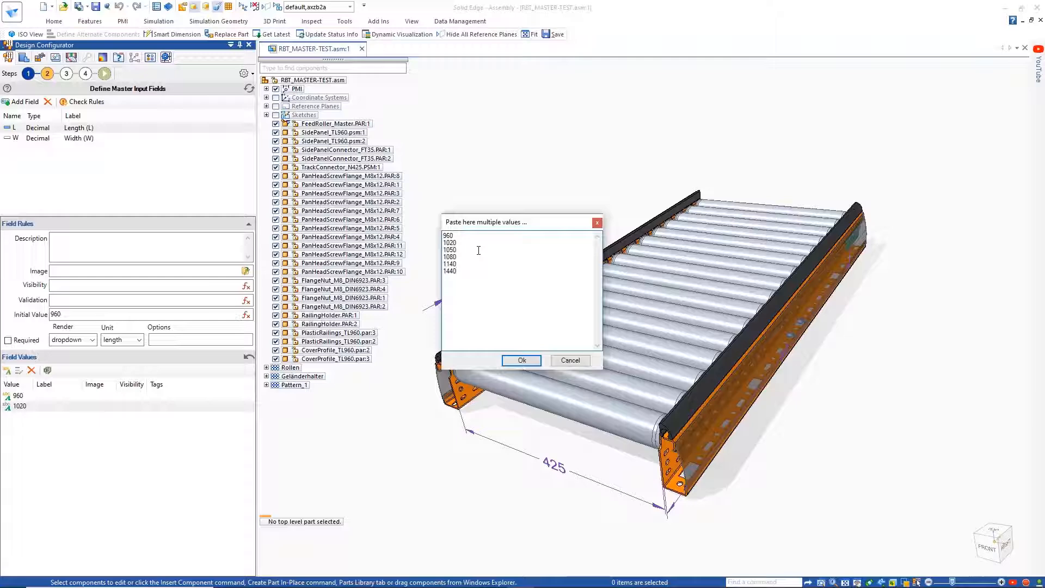
{"action": "left_click", "coordinate": [520, 360]}
Step: Assign CONVEYOR.png as the image of the Length (L) field
{"action": "left_click", "coordinate": [246, 271]}
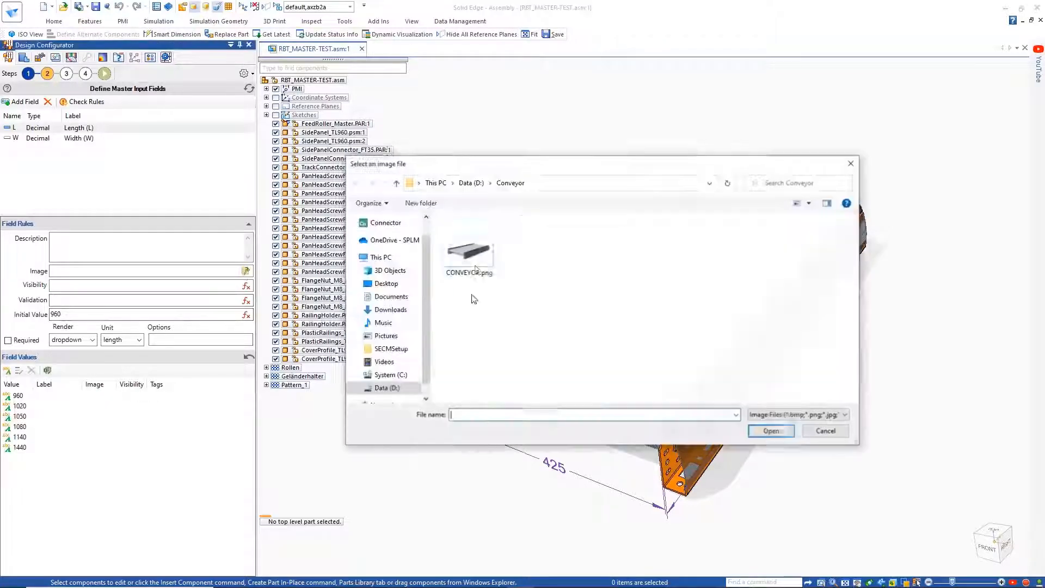
{"action": "double_click", "coordinate": [470, 255]}
{"action": "left_click", "coordinate": [611, 375]}
Step: Add the field values 425 and 725 to the Width (W) input field
{"action": "left_click", "coordinate": [19, 140]}
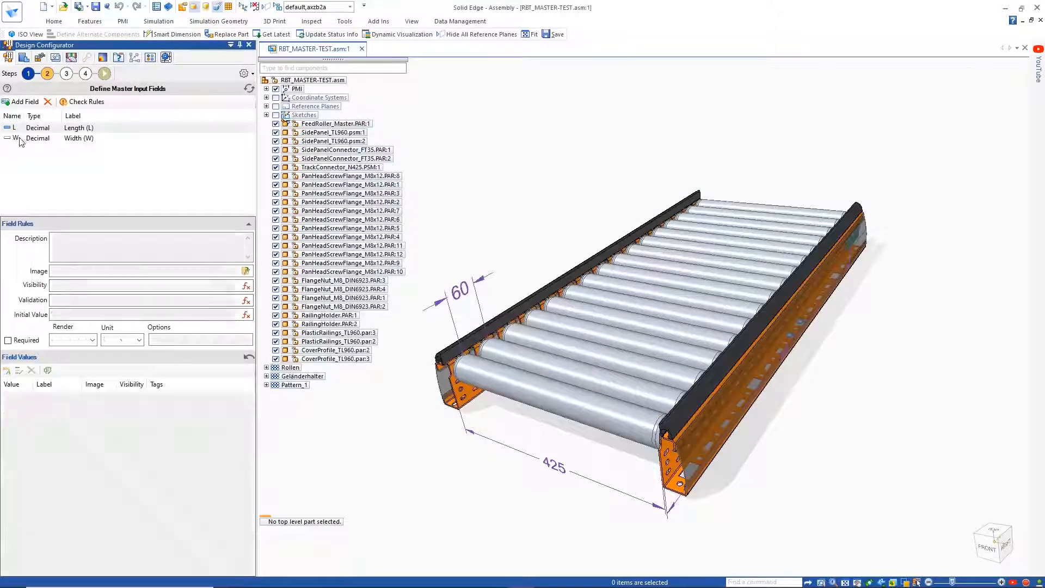
{"action": "left_click", "coordinate": [8, 372]}
{"action": "left_click", "coordinate": [7, 372]}
{"action": "double_click", "coordinate": [16, 397]}
{"action": "type", "text": "42"}
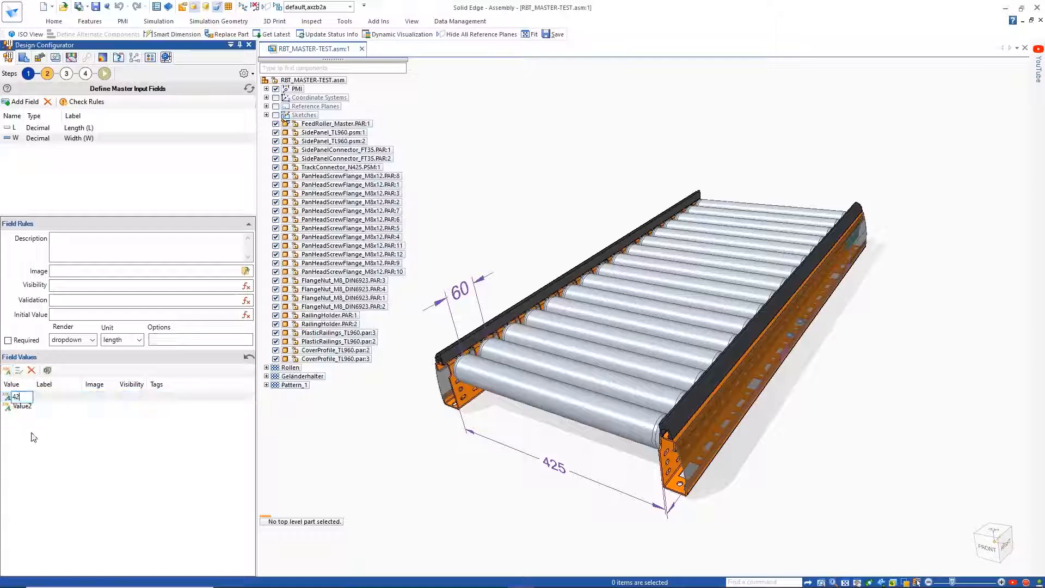
{"action": "type", "text": "5"}
{"action": "key", "text": "Return"}
{"action": "double_click", "coordinate": [29, 409]}
{"action": "type", "text": "725"}
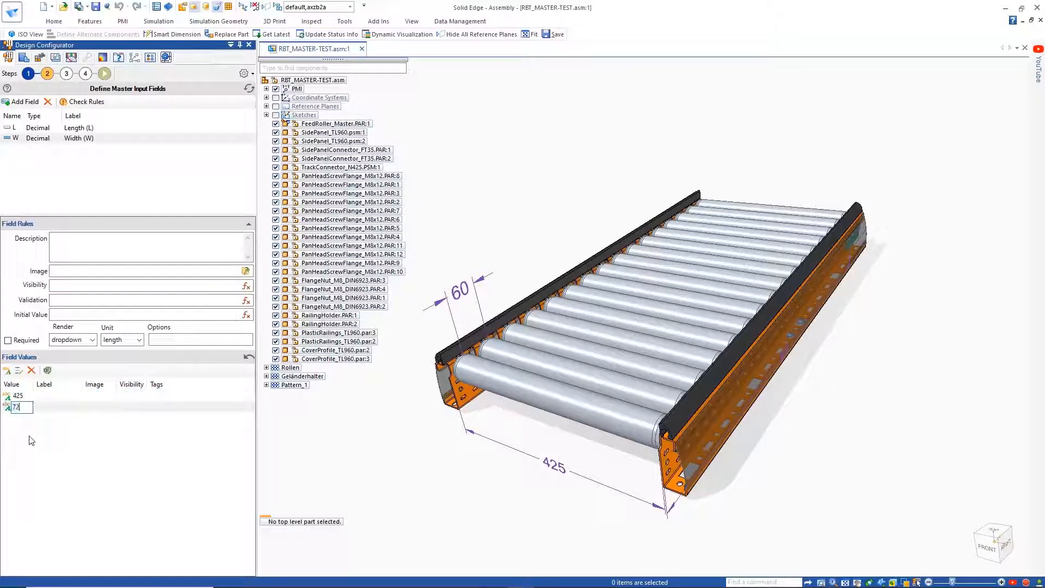
{"action": "key", "text": "Return"}
Step: Add a master input field P labelled "Pitch (P)" and render it as radios
{"action": "left_click", "coordinate": [25, 102]}
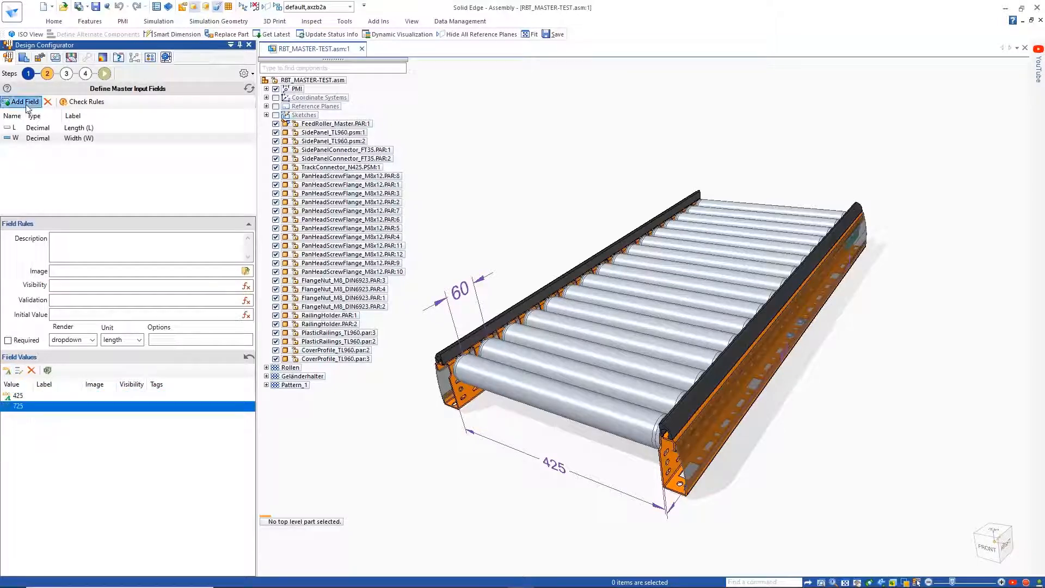
{"action": "type", "text": "P"}
{"action": "key", "text": "Tab"}
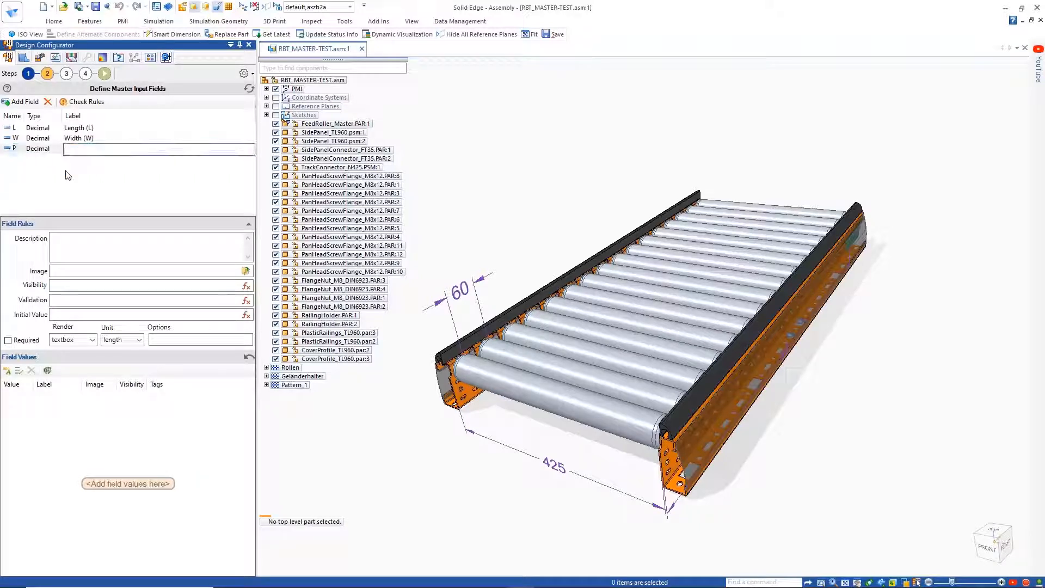
{"action": "type", "text": "Pitch (P"}
{"action": "left_click", "coordinate": [73, 340]}
{"action": "left_click", "coordinate": [60, 357]}
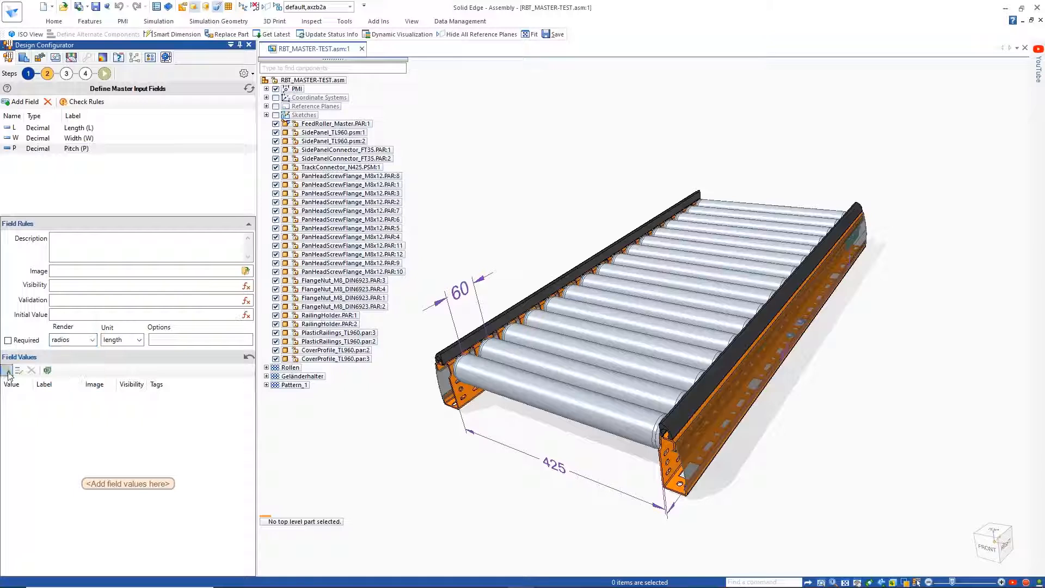
Step: Add the field values 60 and 90 to the Pitch (P) field
{"action": "left_click", "coordinate": [8, 374]}
{"action": "left_click", "coordinate": [8, 374]}
{"action": "double_click", "coordinate": [21, 397]}
{"action": "type", "text": "60"}
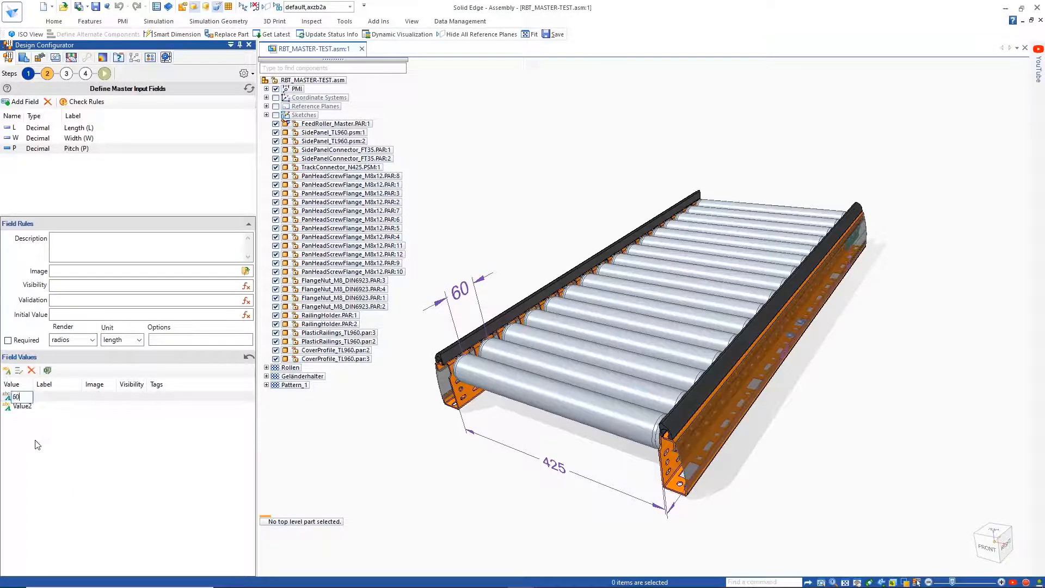
{"action": "key", "text": "Return"}
{"action": "type", "text": "90"}
{"action": "key", "text": "Return"}
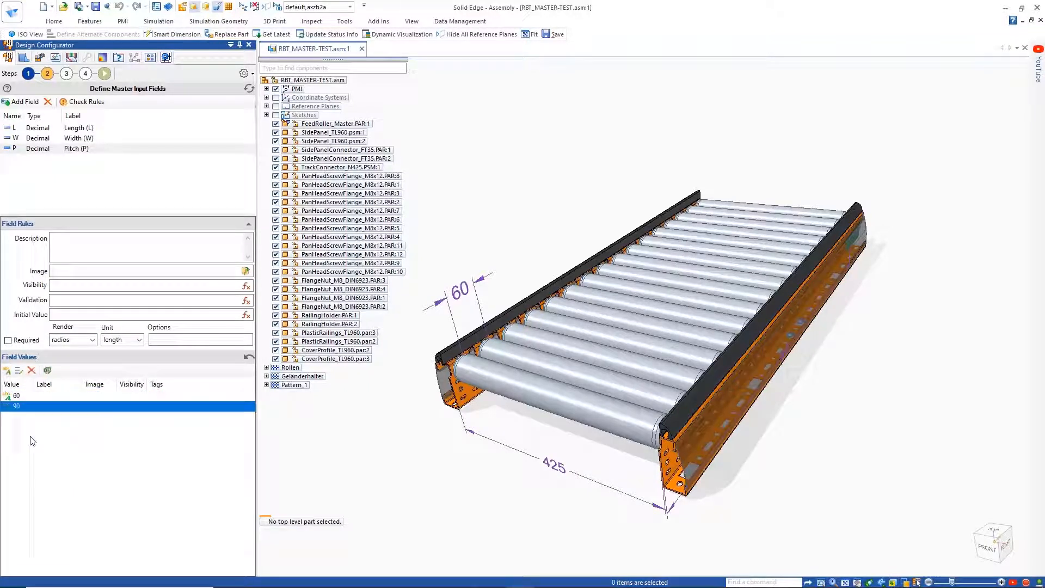
Step: Open the visibility expression of pitch value 60 for editing and expand the Input variables
{"action": "left_click", "coordinate": [134, 397]}
{"action": "left_click", "coordinate": [140, 397]}
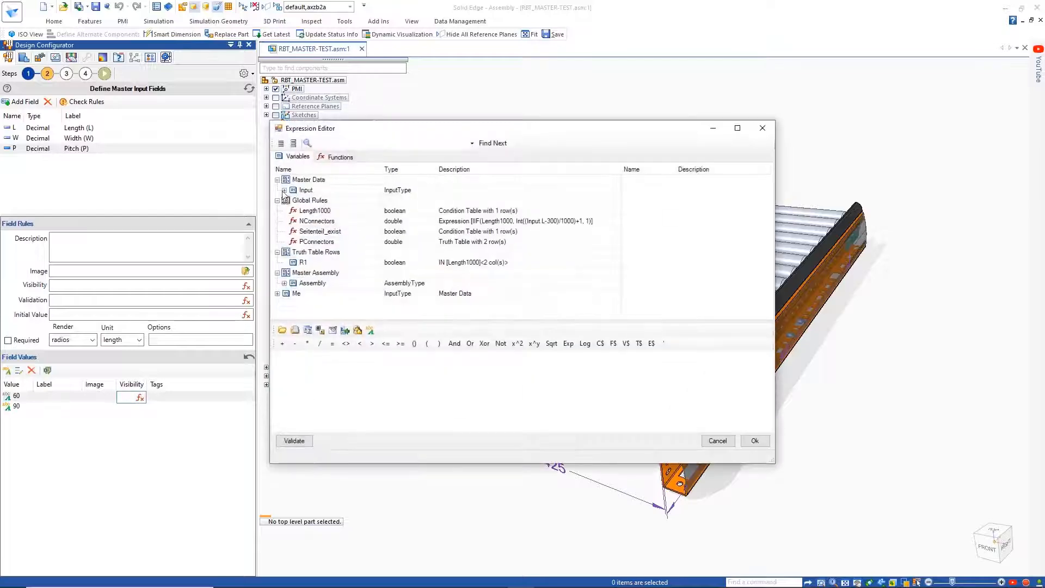
{"action": "left_click", "coordinate": [284, 191]}
{"action": "double_click", "coordinate": [308, 211]}
{"action": "left_click", "coordinate": [332, 344]}
{"action": "double_click", "coordinate": [330, 370]}
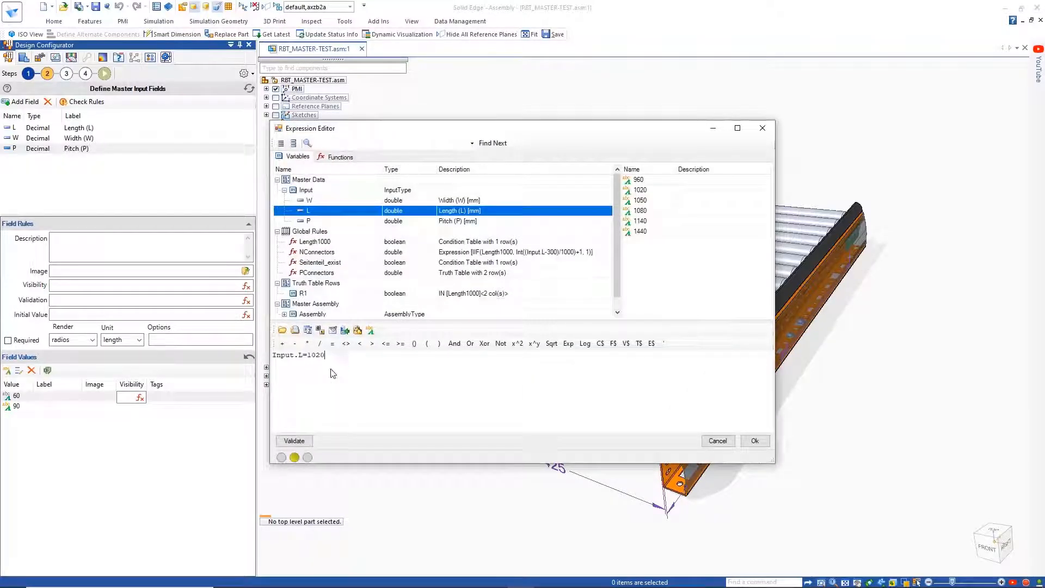
{"action": "left_click", "coordinate": [470, 343]}
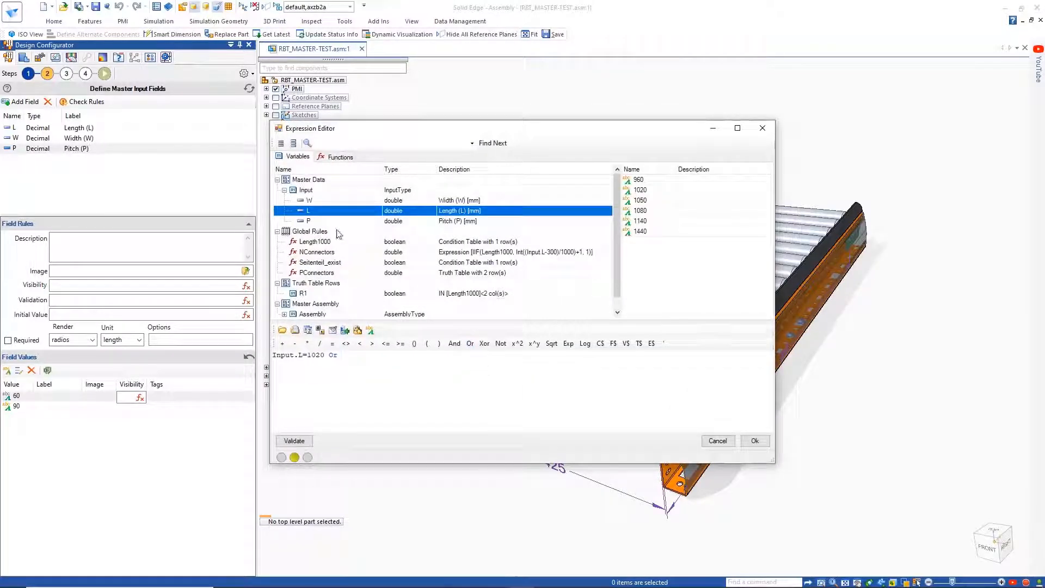
{"action": "left_click", "coordinate": [332, 344]}
{"action": "double_click", "coordinate": [395, 402]}
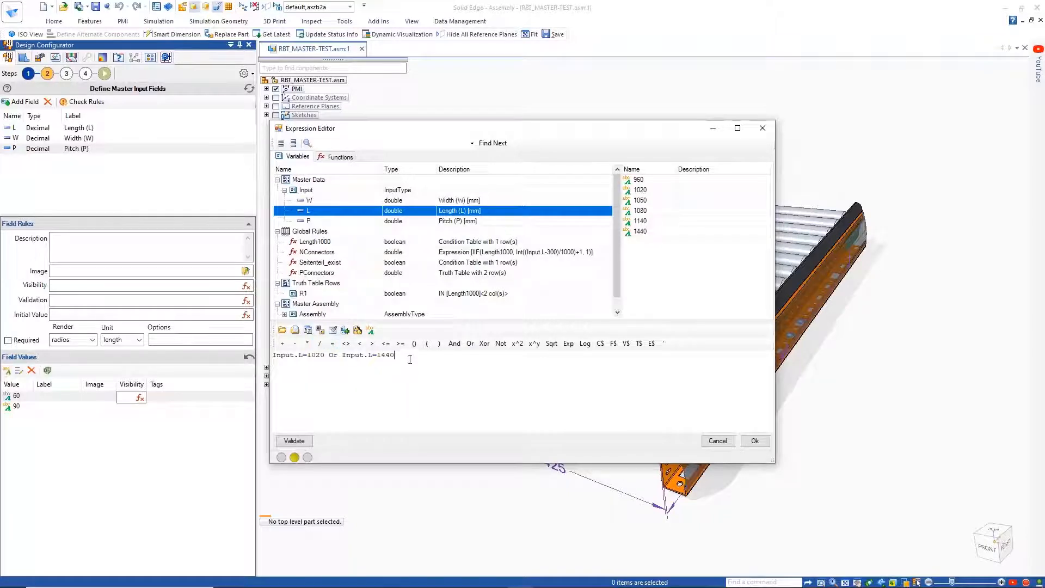
{"action": "left_click_drag", "start_coordinate": [410, 360], "coordinate": [273, 356]}
{"action": "key", "text": "BackSpace"}
Step: Insert the Mod(val1, val2) function into the visibility expression of pitch value 60
{"action": "left_click", "coordinate": [338, 157]}
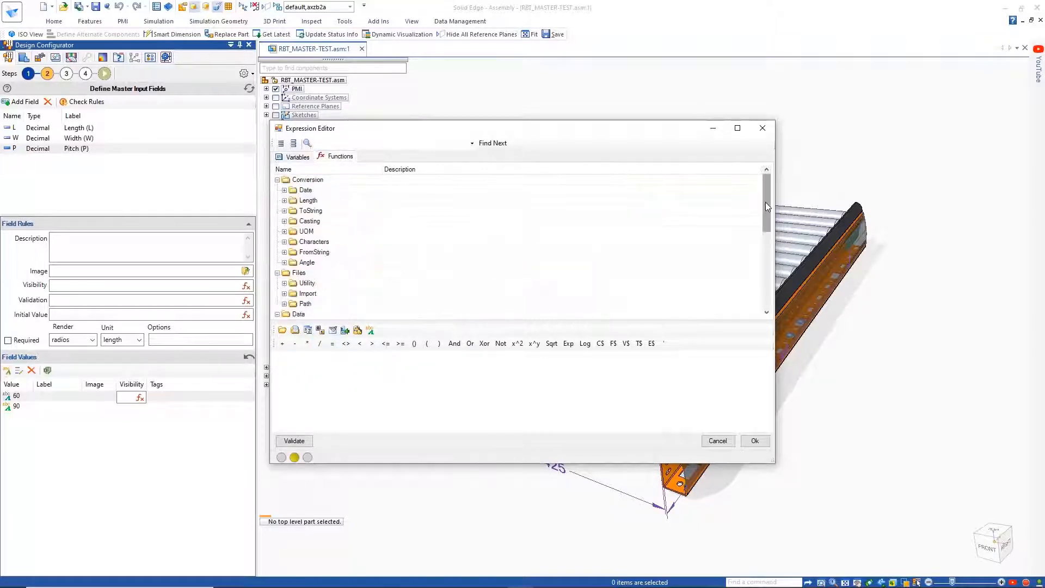
{"action": "left_click_drag", "start_coordinate": [767, 206], "coordinate": [766, 267]}
{"action": "left_click", "coordinate": [284, 222]}
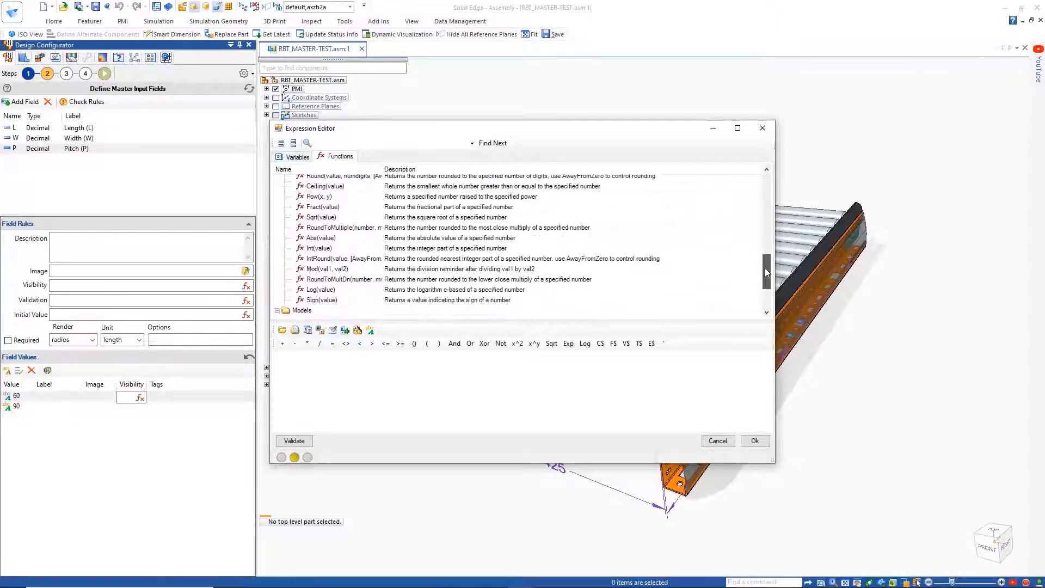
{"action": "double_click", "coordinate": [326, 269]}
Step: Replace the Mod function's arguments with Input.L-60 and 60
{"action": "double_click", "coordinate": [298, 355]}
{"action": "left_click", "coordinate": [298, 156]}
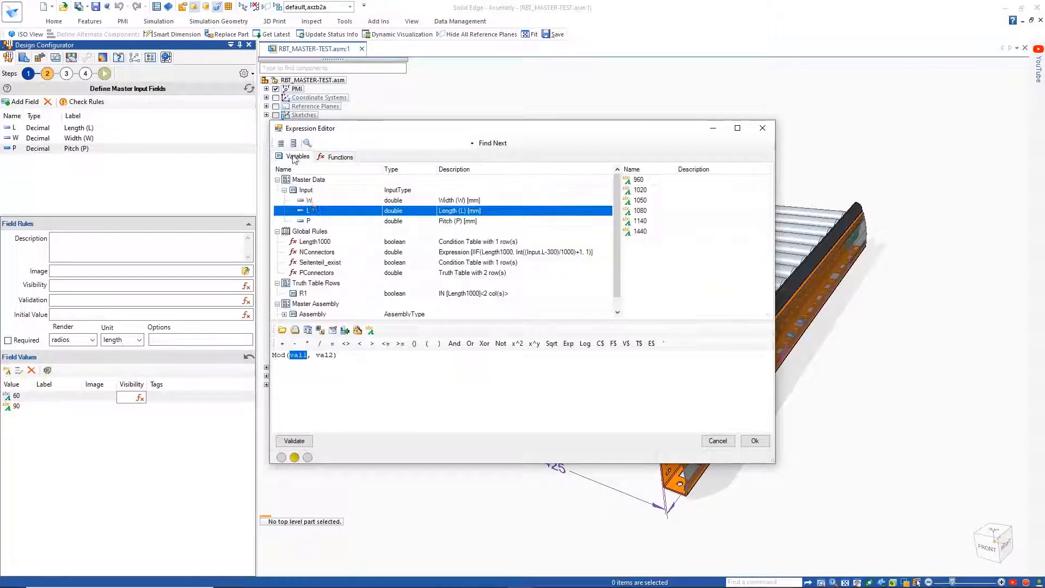
{"action": "double_click", "coordinate": [309, 210]}
{"action": "type", "text": "-60"}
{"action": "double_click", "coordinate": [351, 355]}
{"action": "type", "text": "60"}
Step: Complete the expression as Mod(Input.L-60, 60)=0, validate it and accept it
{"action": "left_click", "coordinate": [362, 357]}
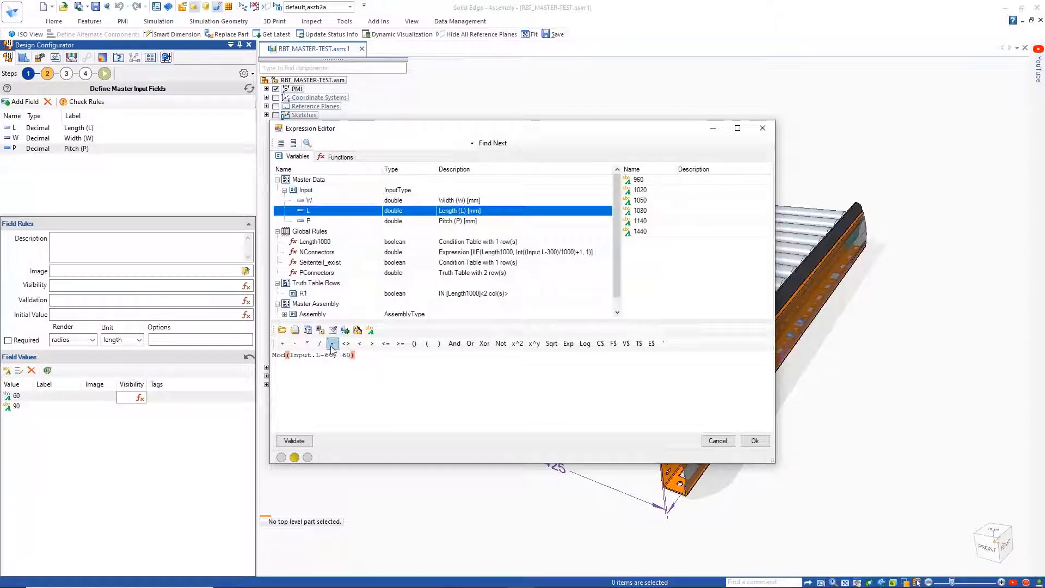
{"action": "left_click", "coordinate": [332, 344]}
{"action": "type", "text": "0"}
{"action": "left_click", "coordinate": [294, 441]}
{"action": "left_click", "coordinate": [755, 441]}
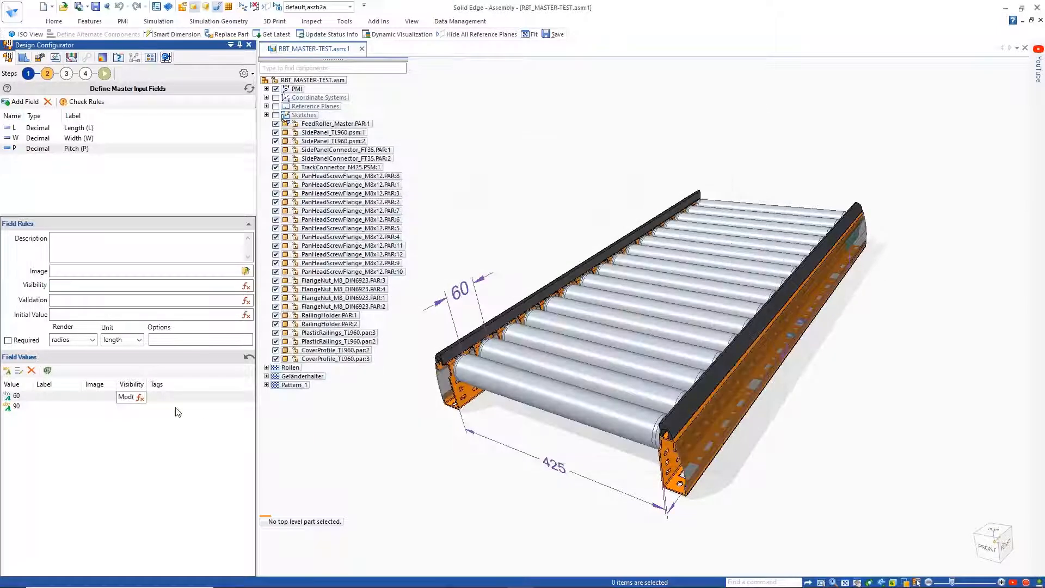
Step: Copy the visibility expression of pitch value 60 to value 90 and change it to Mod(Input.L-60, 90)=0
{"action": "left_click", "coordinate": [181, 399]}
{"action": "left_click", "coordinate": [145, 400]}
{"action": "right_click", "coordinate": [145, 399]}
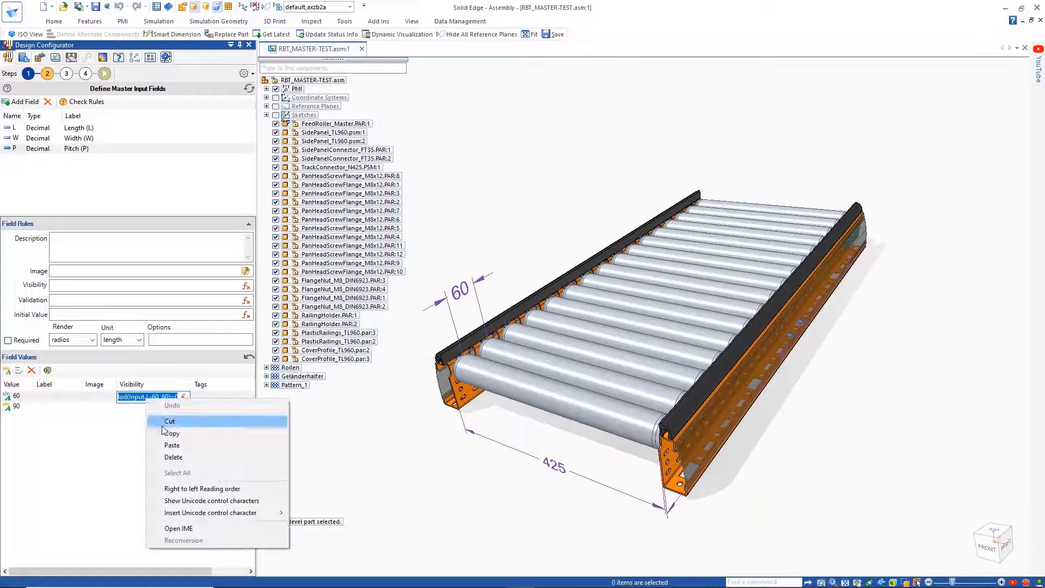
{"action": "left_click", "coordinate": [162, 432]}
{"action": "left_click", "coordinate": [143, 407]}
{"action": "right_click", "coordinate": [143, 407]}
{"action": "left_click", "coordinate": [169, 453]}
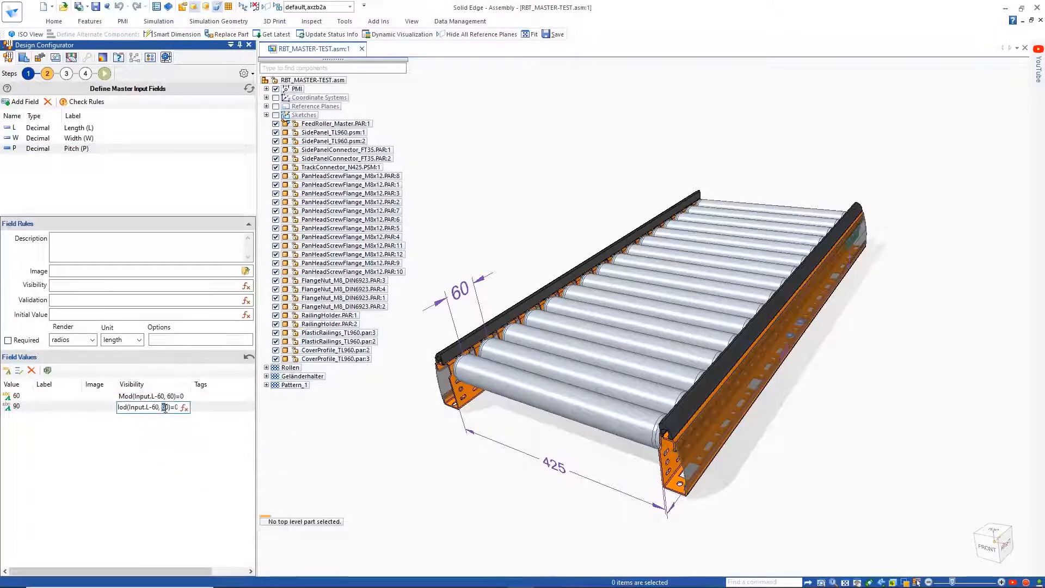
{"action": "type", "text": "90"}
{"action": "left_click", "coordinate": [162, 443]}
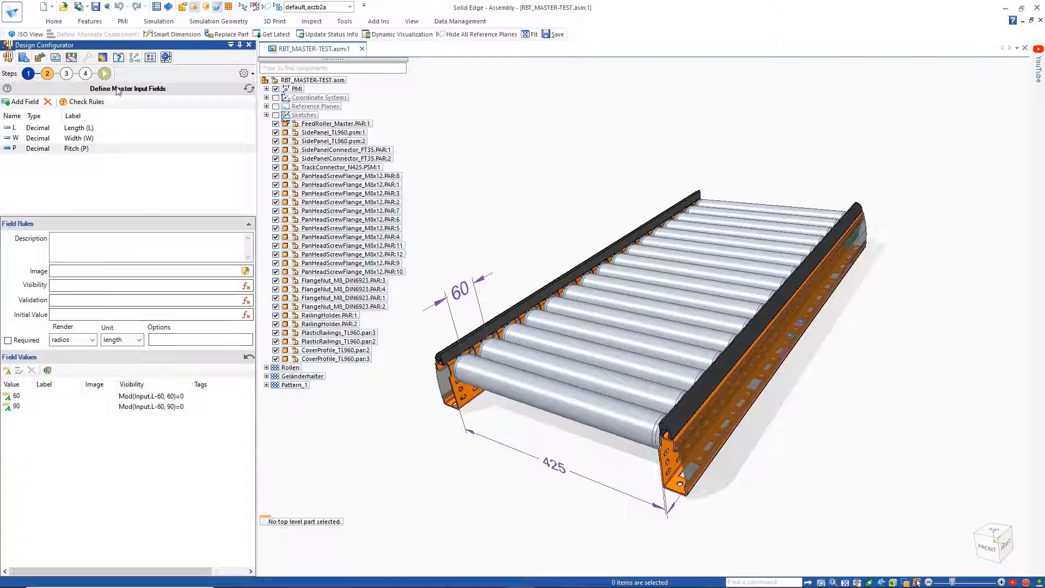
Step: Open the configuration execution form and choose a length of 1440 to check the available pitch options
{"action": "left_click", "coordinate": [104, 74]}
{"action": "left_click", "coordinate": [33, 236]}
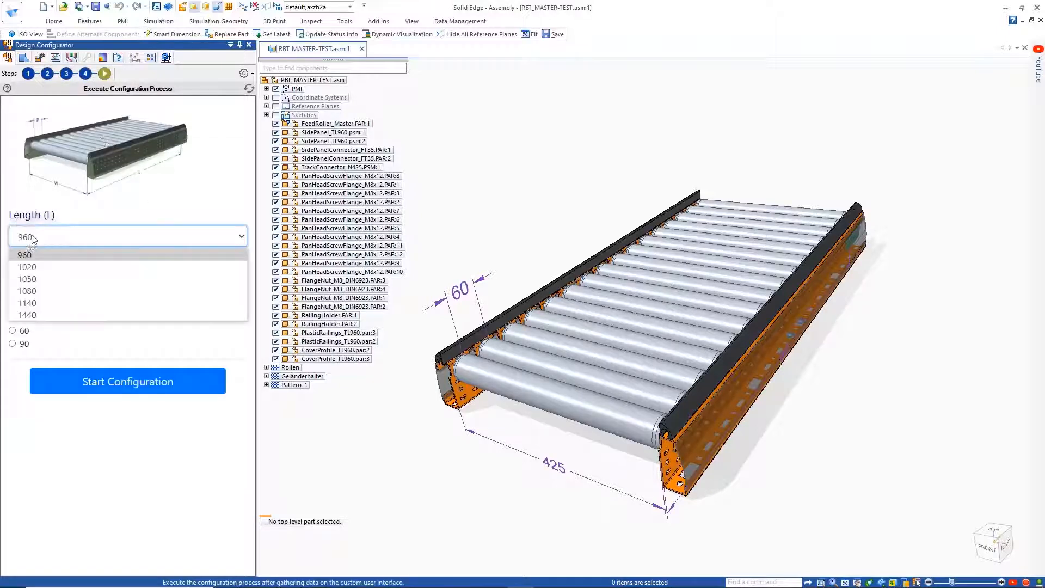
{"action": "left_click", "coordinate": [30, 300]}
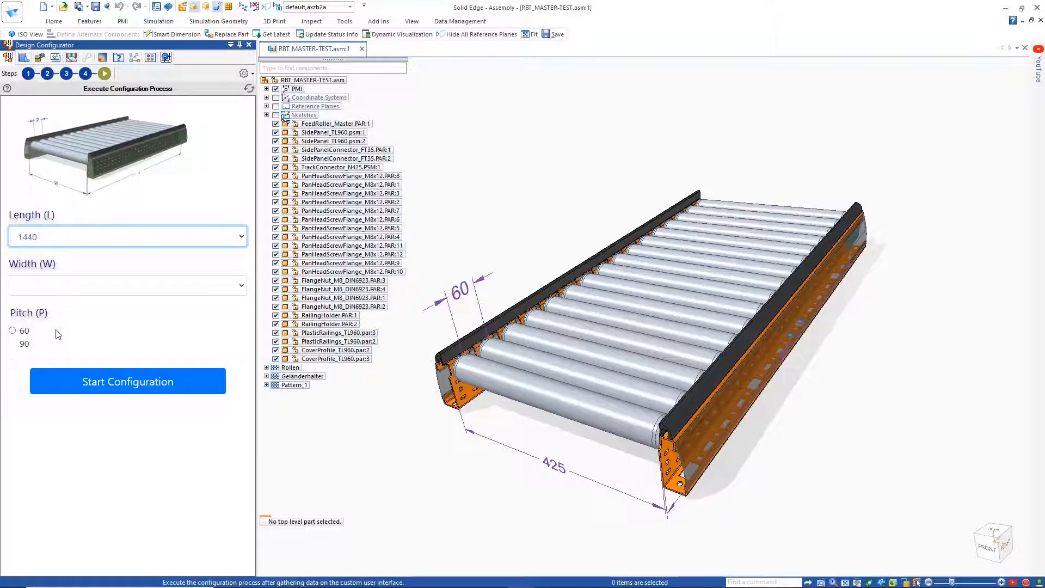
Step: Go to the rule definitions, review the available global rule types and examine the Length1000, NConnectors and PConnectors rules
{"action": "left_click", "coordinate": [66, 74]}
{"action": "left_click", "coordinate": [61, 103]}
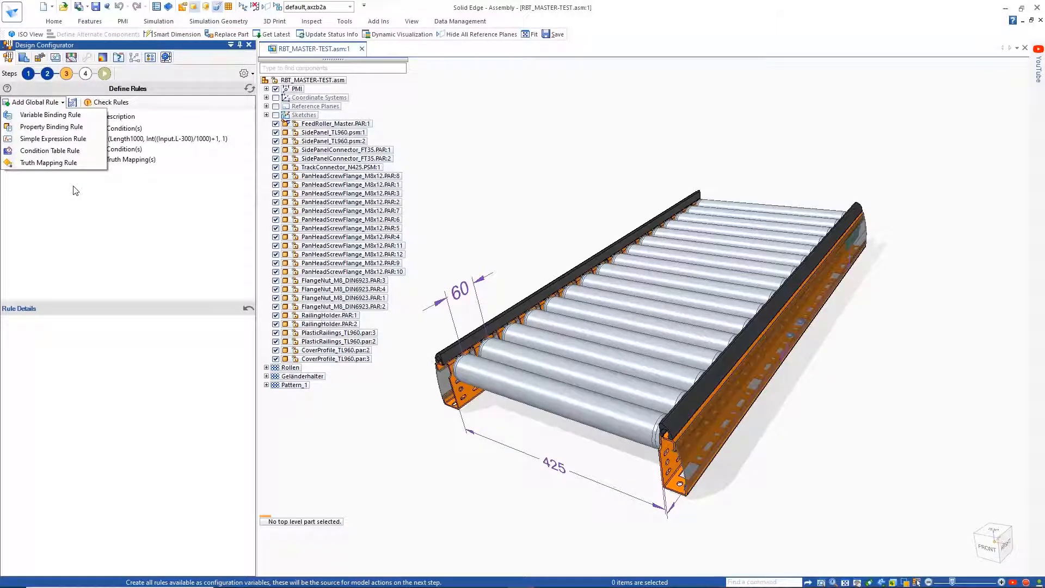
{"action": "left_click", "coordinate": [75, 191]}
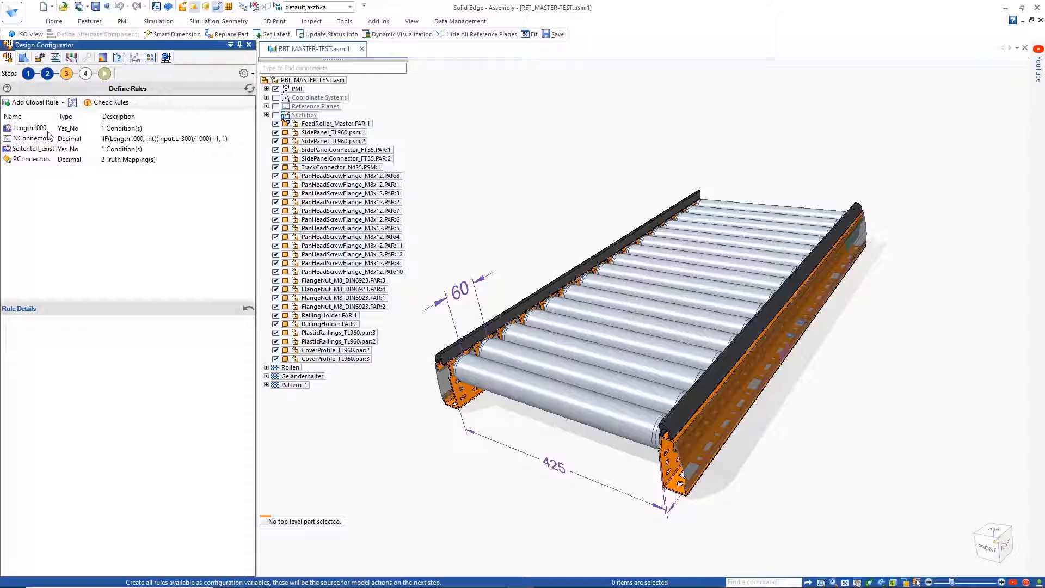
{"action": "left_click", "coordinate": [29, 129]}
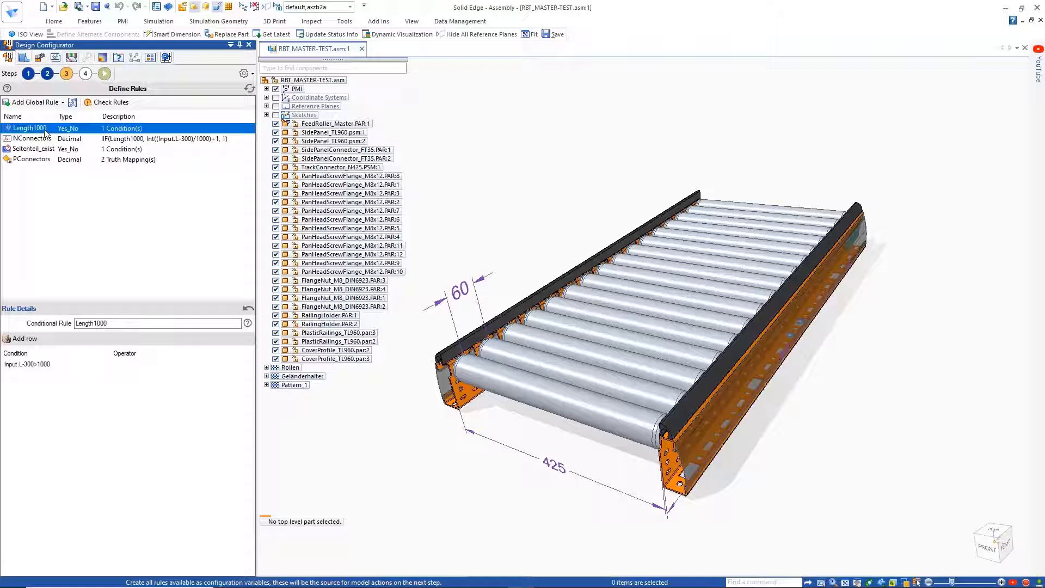
{"action": "left_click", "coordinate": [35, 140]}
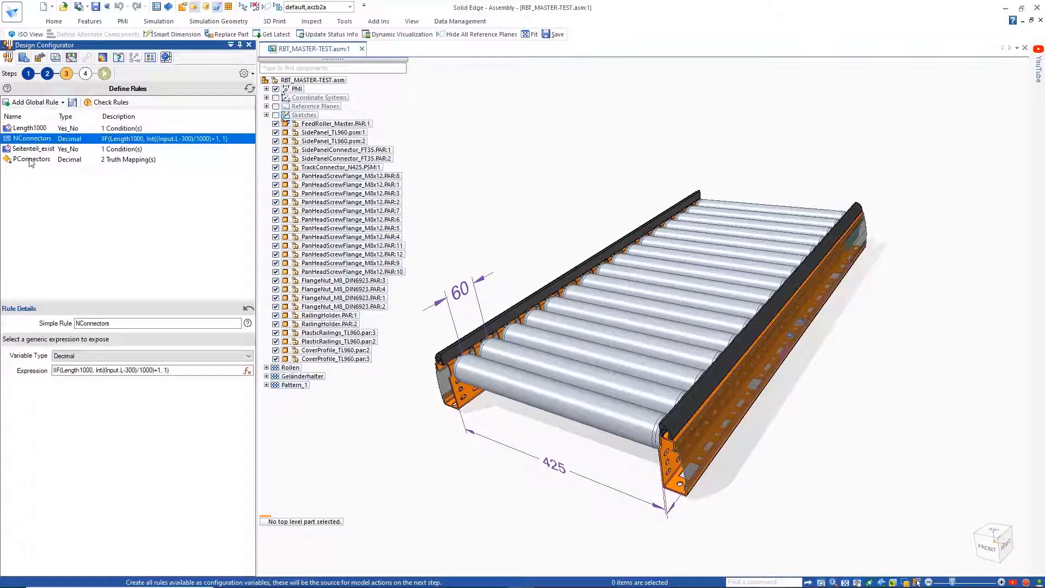
{"action": "left_click", "coordinate": [31, 159]}
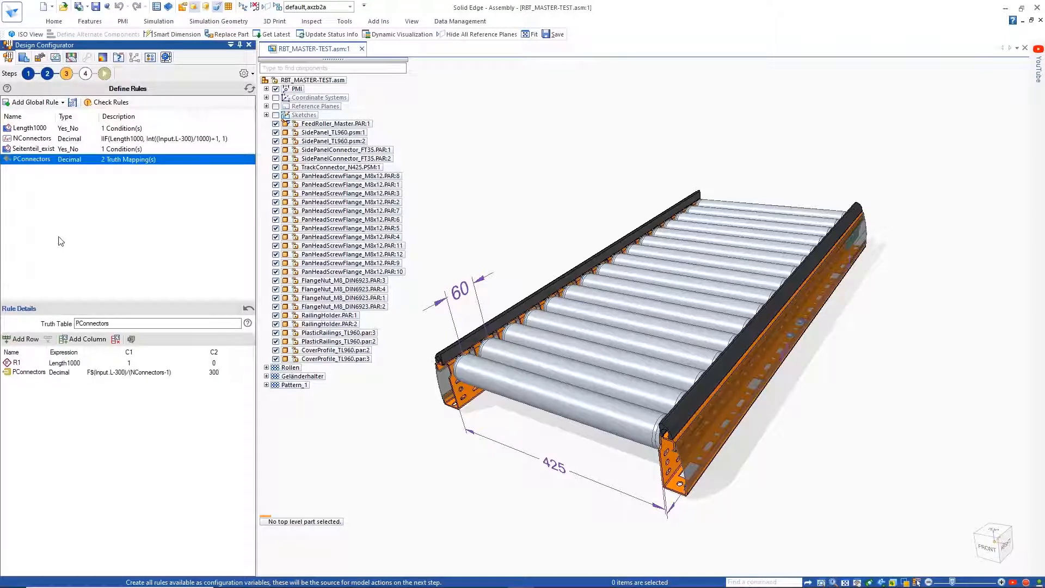
Step: Add a simple decimal expression rule to the global rules and name it ConnectorPos
{"action": "left_click", "coordinate": [35, 102]}
{"action": "left_click", "coordinate": [33, 140]}
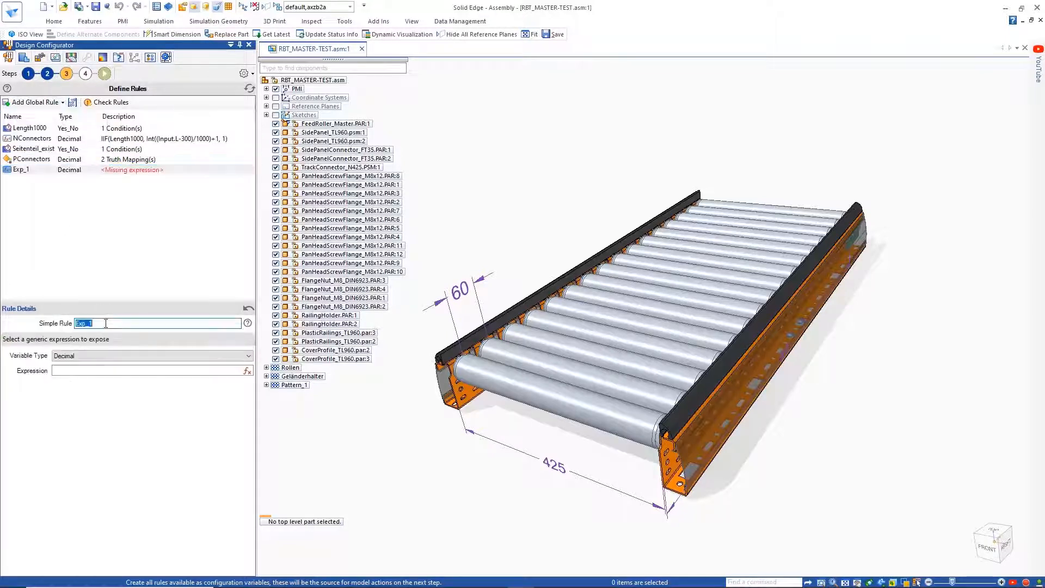
{"action": "type", "text": "ConnectorPos"}
{"action": "left_click", "coordinate": [108, 372]}
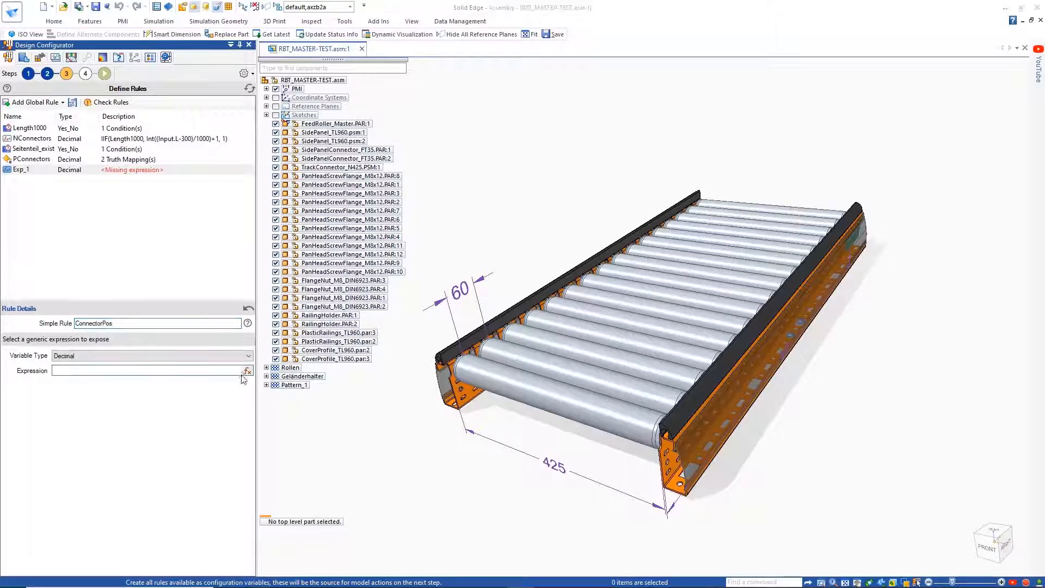
Step: Define the ConnectorPos rule with the expression IIF(Length1000,150,Input.L/2)
{"action": "left_click", "coordinate": [247, 371]}
{"action": "type", "text": "IIF("}
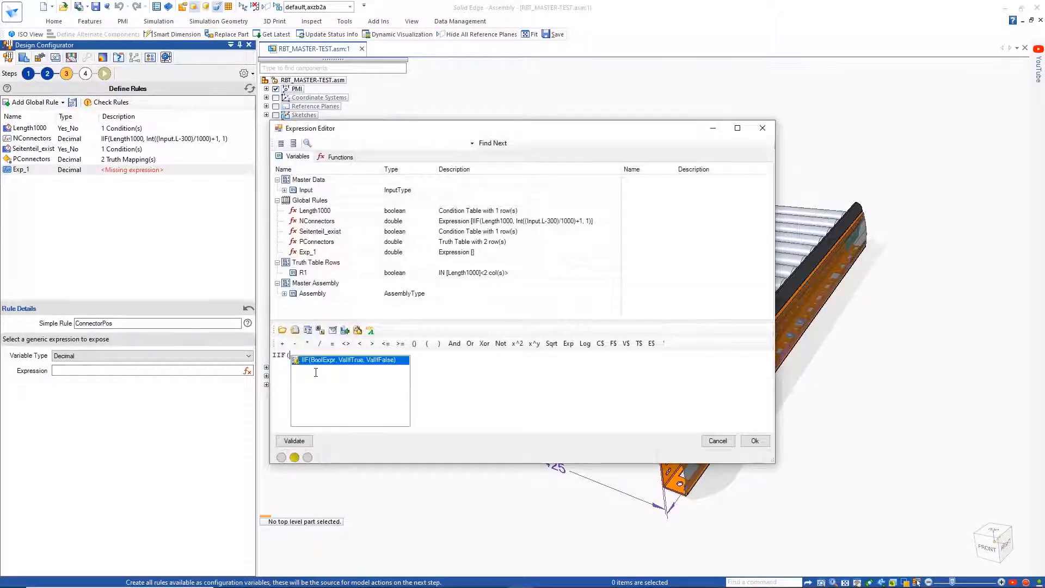
{"action": "double_click", "coordinate": [317, 214]}
{"action": "type", "text": ",15"}
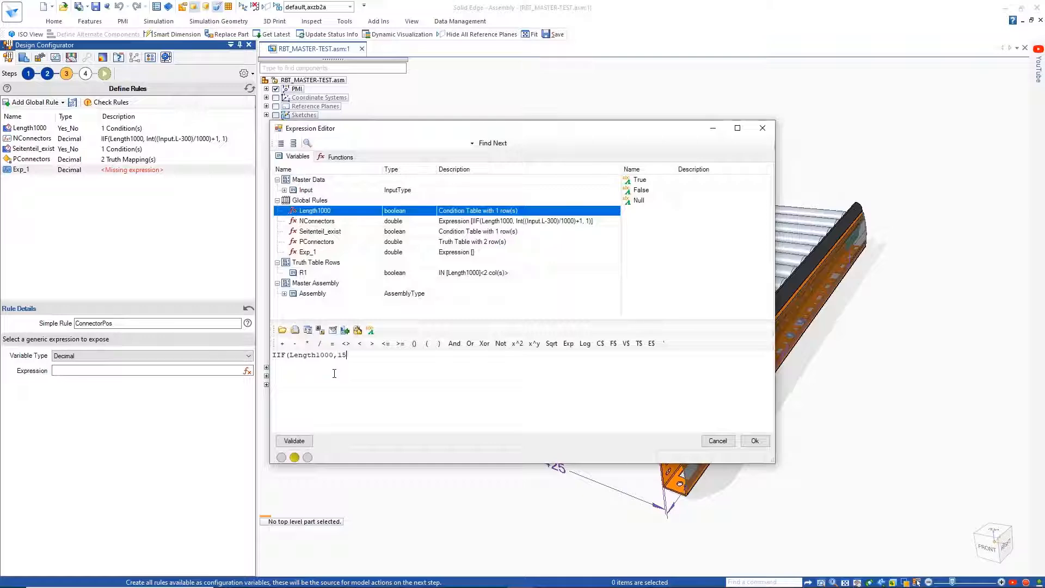
{"action": "type", "text": "0,Input.L/2"}
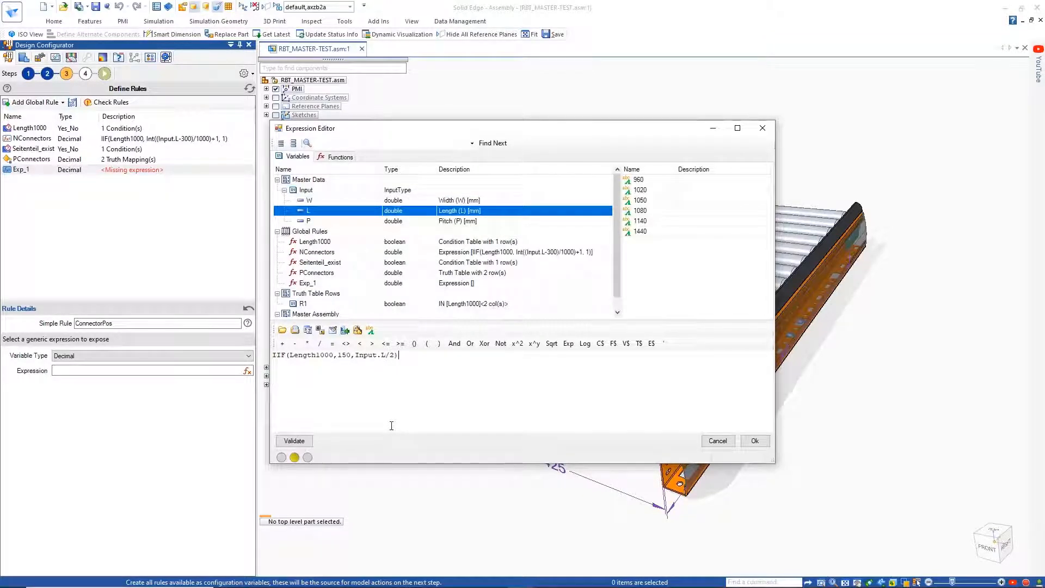
{"action": "left_click", "coordinate": [756, 441]}
{"action": "left_click", "coordinate": [50, 180]}
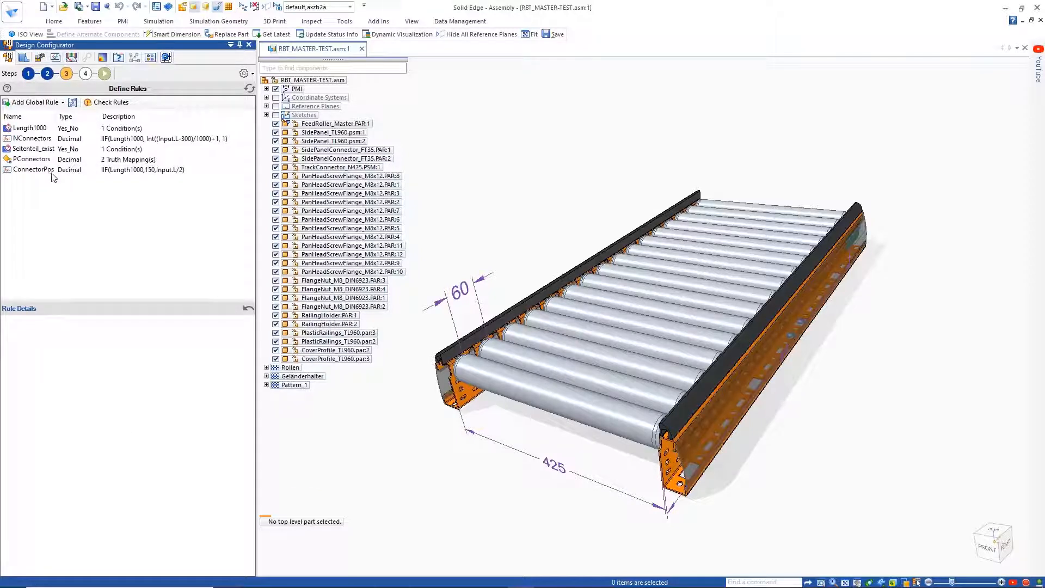
Step: Check the global rules and proceed to the definition of model actions
{"action": "left_click", "coordinate": [108, 103]}
{"action": "left_click", "coordinate": [576, 322]}
{"action": "left_click", "coordinate": [85, 74]}
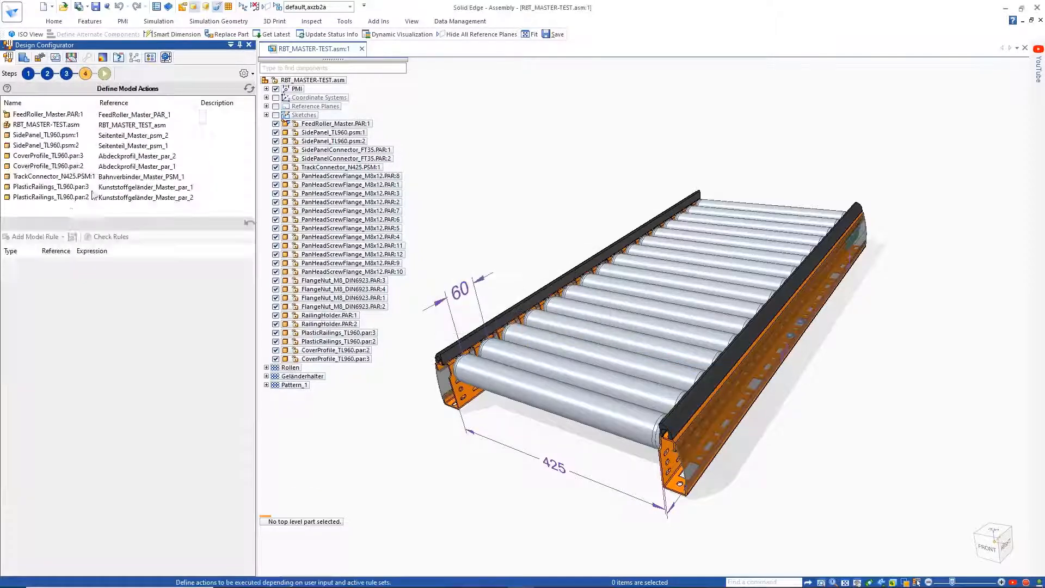
Step: Add two Replace Model rules to the FeedRoller_Master.PAR:1 component
{"action": "left_click", "coordinate": [49, 114]}
{"action": "left_click", "coordinate": [63, 237]}
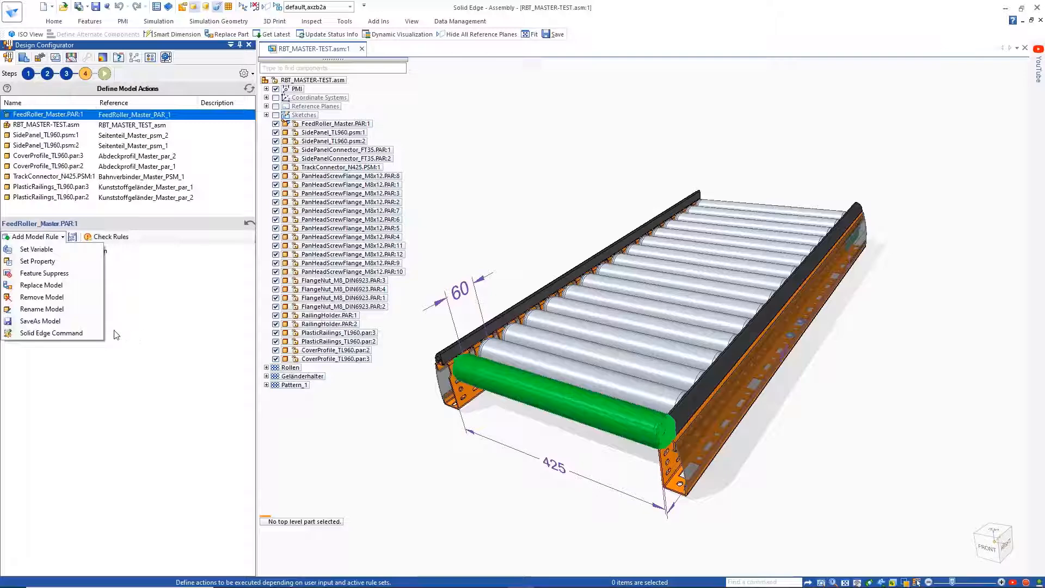
{"action": "left_click", "coordinate": [41, 285]}
{"action": "left_click", "coordinate": [62, 237]}
{"action": "left_click", "coordinate": [40, 284]}
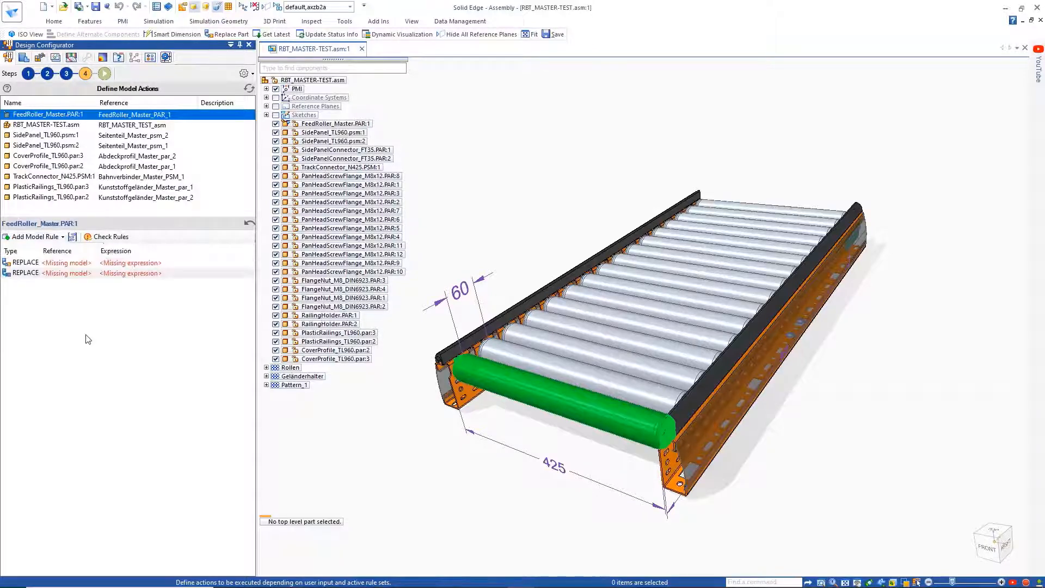
Step: Define FeedRoller_N725.PAR as an additional alternate component of the feed roller in the assembly
{"action": "left_click", "coordinate": [366, 125]}
{"action": "right_click", "coordinate": [366, 128]}
{"action": "mouse_move", "coordinate": [436, 238]}
{"action": "left_click", "coordinate": [599, 328]}
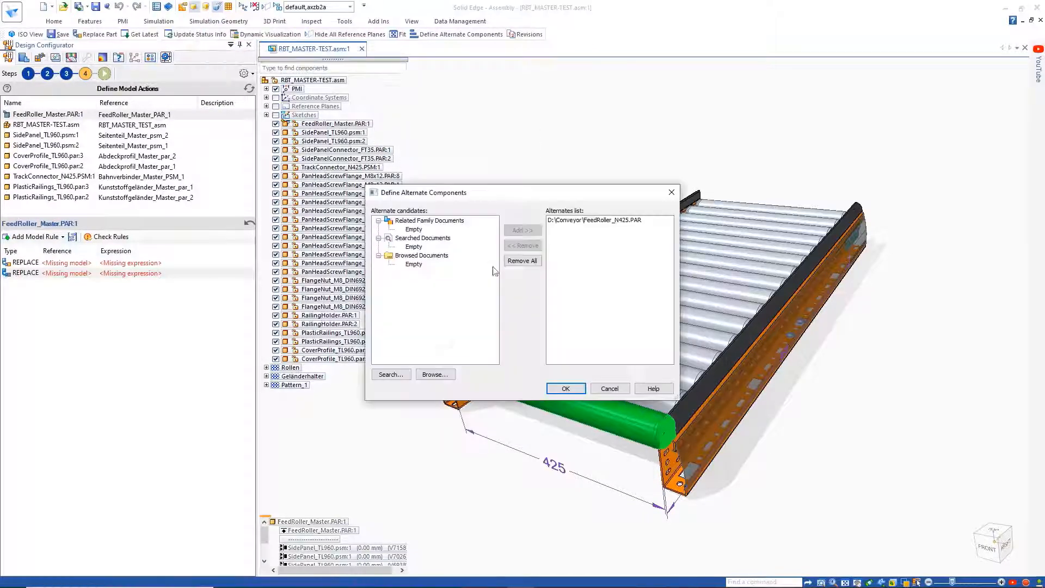
{"action": "left_click", "coordinate": [434, 375]}
{"action": "double_click", "coordinate": [503, 347]}
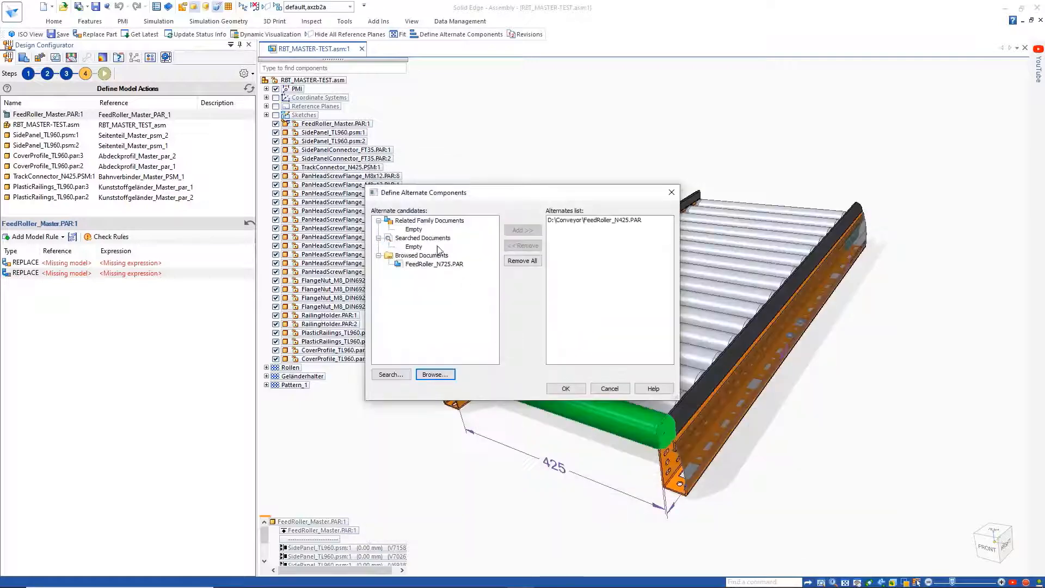
{"action": "left_click", "coordinate": [521, 231]}
{"action": "left_click", "coordinate": [566, 389]}
Step: Set the first replace rule to use the FeedRoller_N425 part under the condition Input.W=425
{"action": "left_click", "coordinate": [66, 263]}
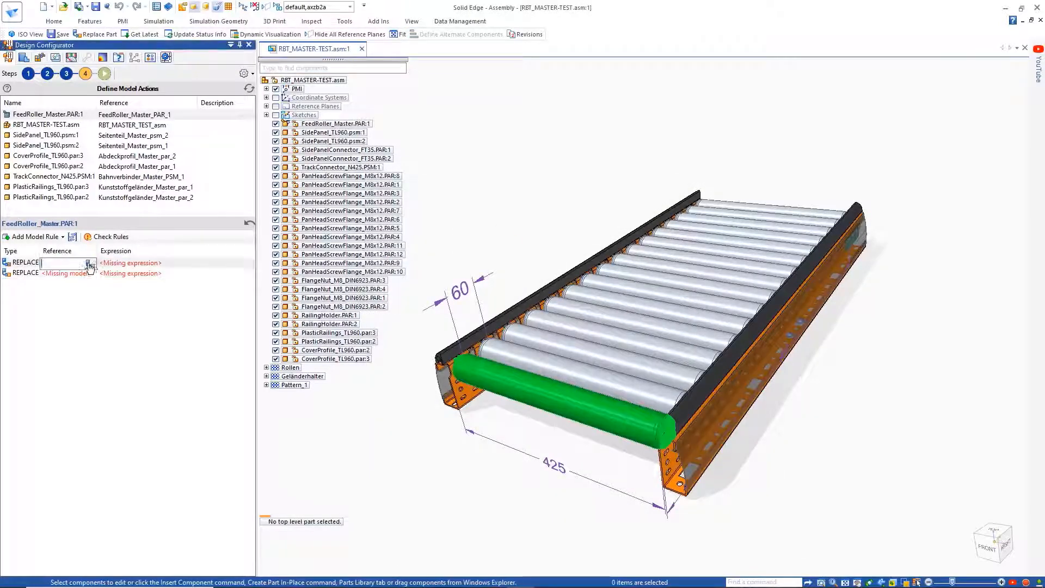
{"action": "left_click", "coordinate": [90, 263]}
{"action": "double_click", "coordinate": [479, 215]}
{"action": "left_click", "coordinate": [163, 263]}
{"action": "left_click", "coordinate": [249, 264]}
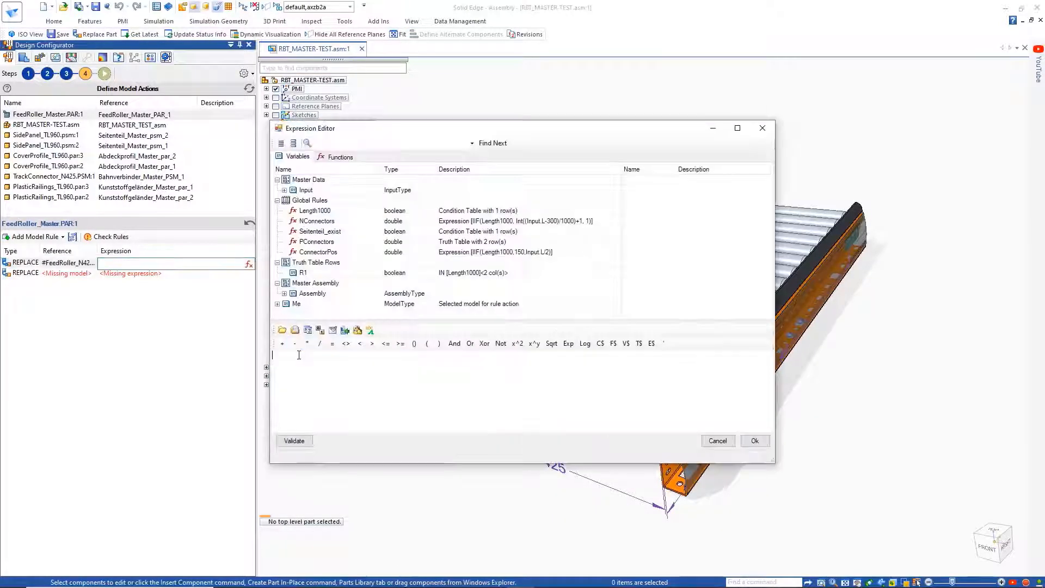
{"action": "double_click", "coordinate": [307, 201]}
{"action": "left_click", "coordinate": [331, 345]}
{"action": "double_click", "coordinate": [325, 361]}
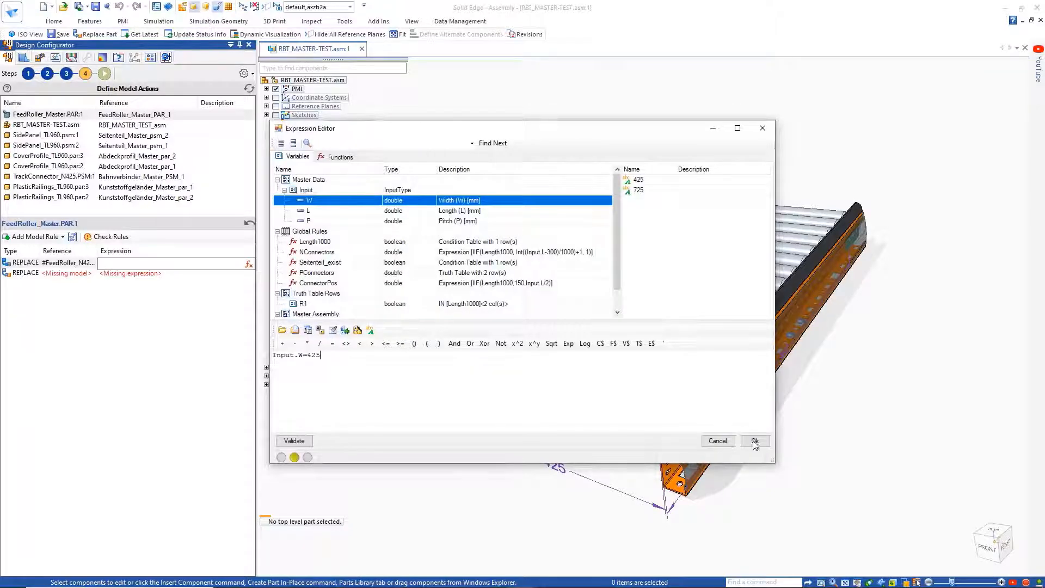
{"action": "left_click", "coordinate": [754, 441]}
Step: Assign the FeedRoller_N725 part as the reference of the second replace rule
{"action": "left_click", "coordinate": [81, 273]}
{"action": "left_click", "coordinate": [90, 274]}
{"action": "double_click", "coordinate": [468, 224]}
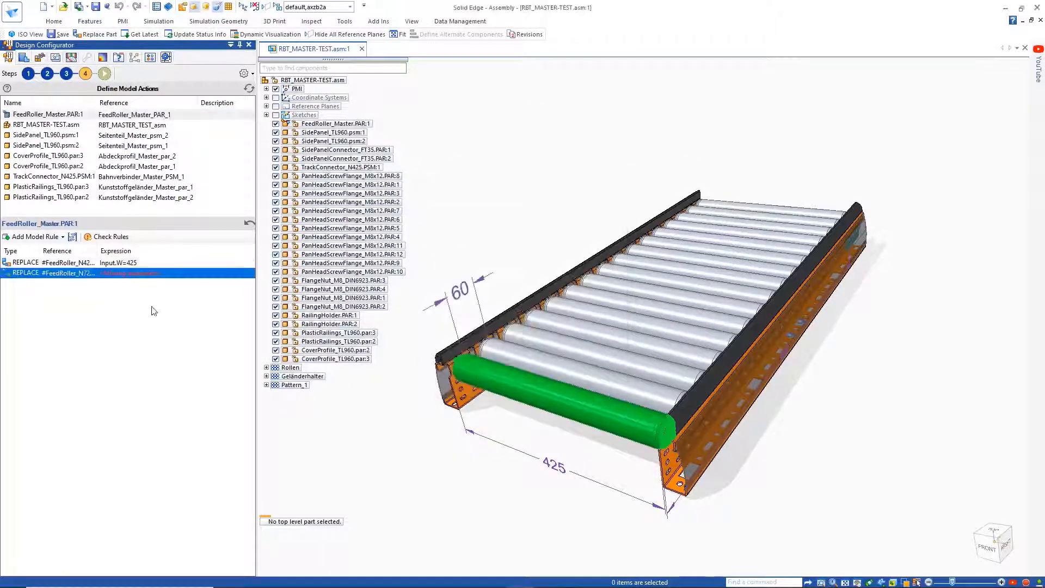
{"action": "left_click", "coordinate": [145, 308]}
Step: Copy the first replace rule's expression to the second rule and change it to Input.W=725
{"action": "left_click", "coordinate": [141, 262]}
{"action": "left_click", "coordinate": [141, 264]}
{"action": "key", "text": "ctrl+c"}
{"action": "right_click", "coordinate": [139, 263]}
{"action": "left_click", "coordinate": [164, 296]}
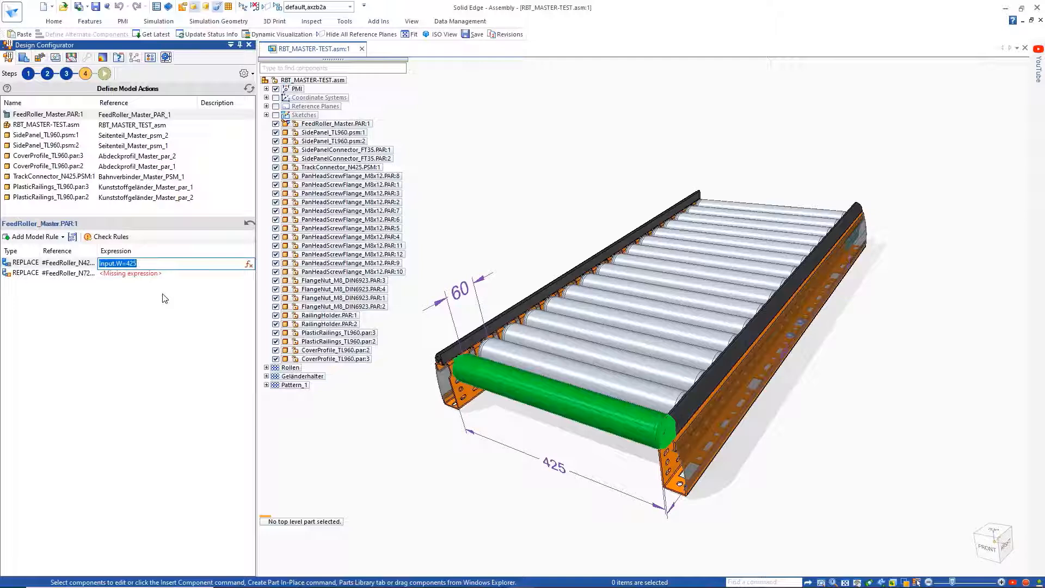
{"action": "double_click", "coordinate": [138, 274]}
{"action": "right_click", "coordinate": [139, 275]}
{"action": "left_click", "coordinate": [163, 321]}
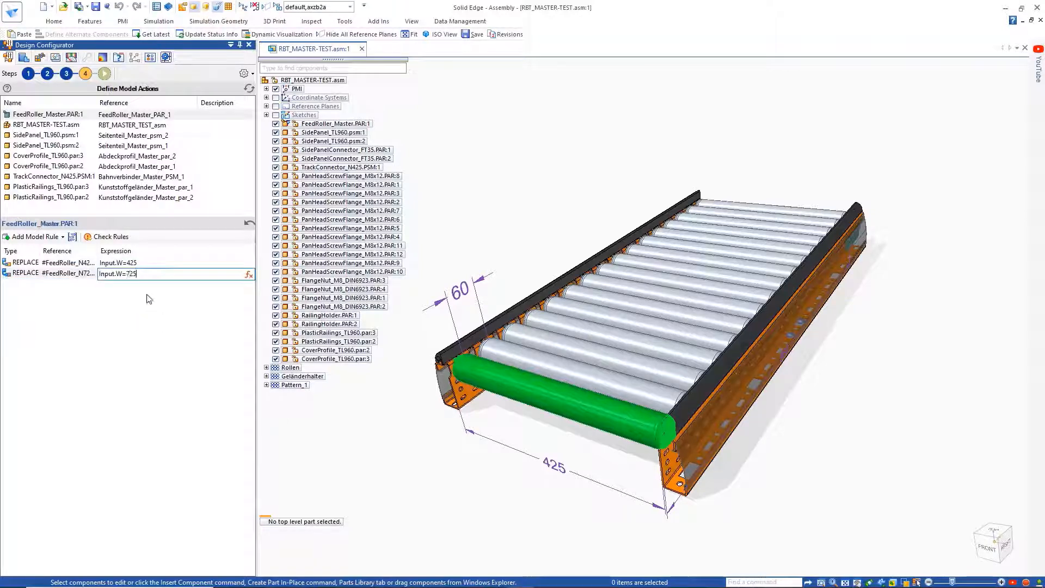
{"action": "left_click", "coordinate": [148, 299]}
Step: Add three further Set Variable rules to the RBT_MASTER-TEST.asm assembly
{"action": "left_click", "coordinate": [69, 125]}
{"action": "left_click", "coordinate": [39, 237]}
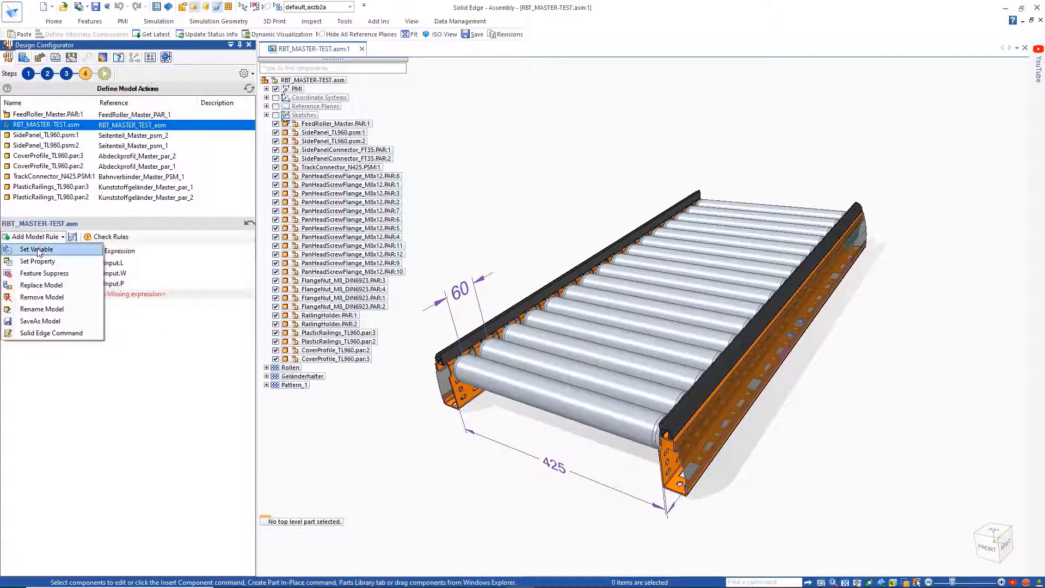
{"action": "left_click", "coordinate": [38, 249]}
{"action": "left_click", "coordinate": [38, 236]}
{"action": "left_click", "coordinate": [37, 249]}
Step: Set the first new rule to drive the ConnectorPos variable with the global rule ConnectorPos
{"action": "left_click", "coordinate": [87, 295]}
{"action": "left_click", "coordinate": [94, 295]}
{"action": "double_click", "coordinate": [434, 309]}
{"action": "left_click", "coordinate": [206, 294]}
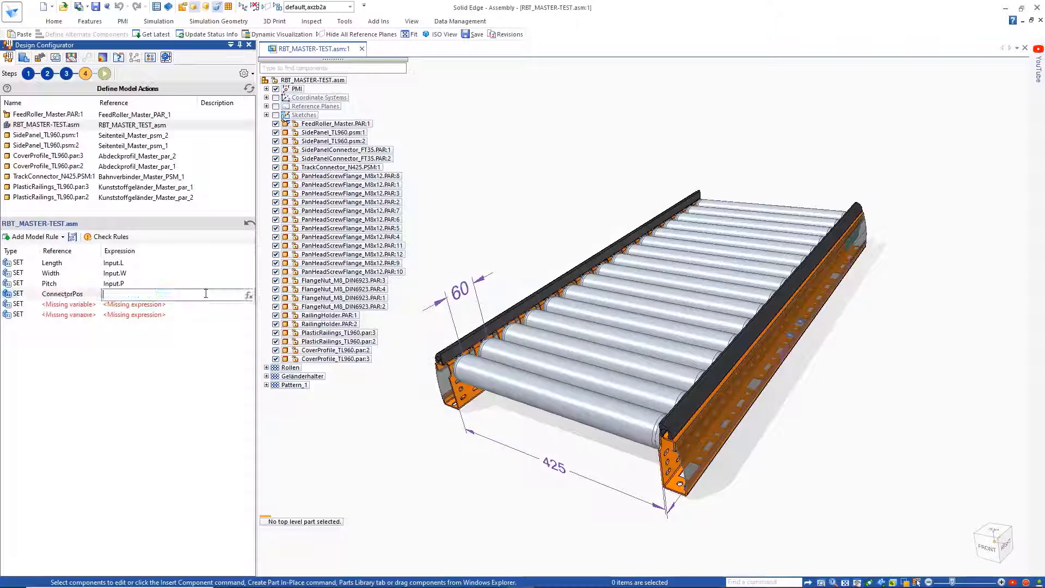
{"action": "left_click", "coordinate": [249, 295]}
{"action": "double_click", "coordinate": [320, 252]}
{"action": "left_click", "coordinate": [750, 441]}
Step: Set the second new rule to drive the PConnector variable with the global rule PConnectors
{"action": "left_click", "coordinate": [92, 306]}
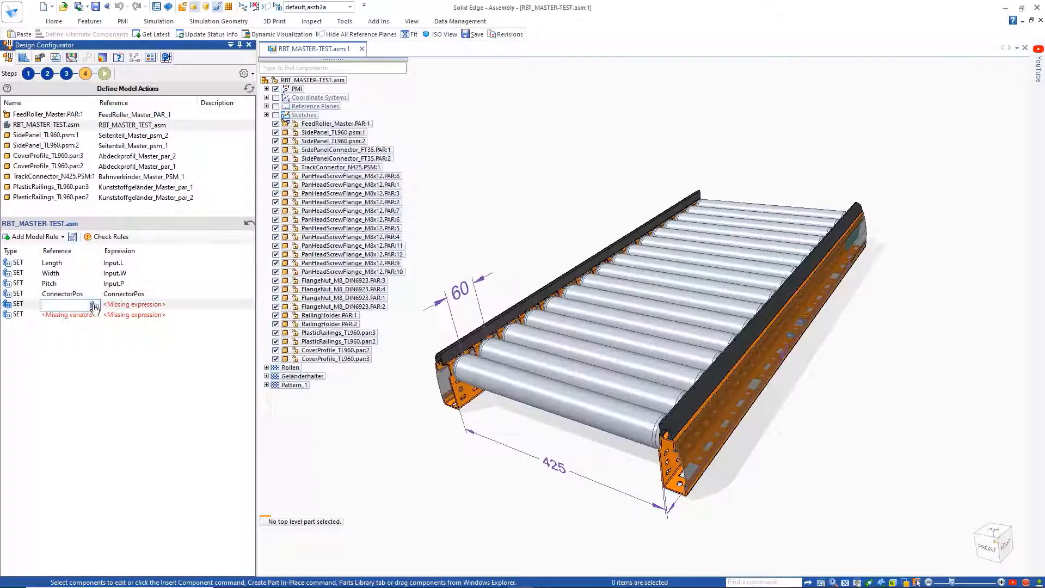
{"action": "left_click", "coordinate": [94, 306]}
{"action": "double_click", "coordinate": [434, 322]}
{"action": "left_click", "coordinate": [164, 305]}
{"action": "left_click", "coordinate": [249, 306]}
{"action": "left_click", "coordinate": [320, 242]}
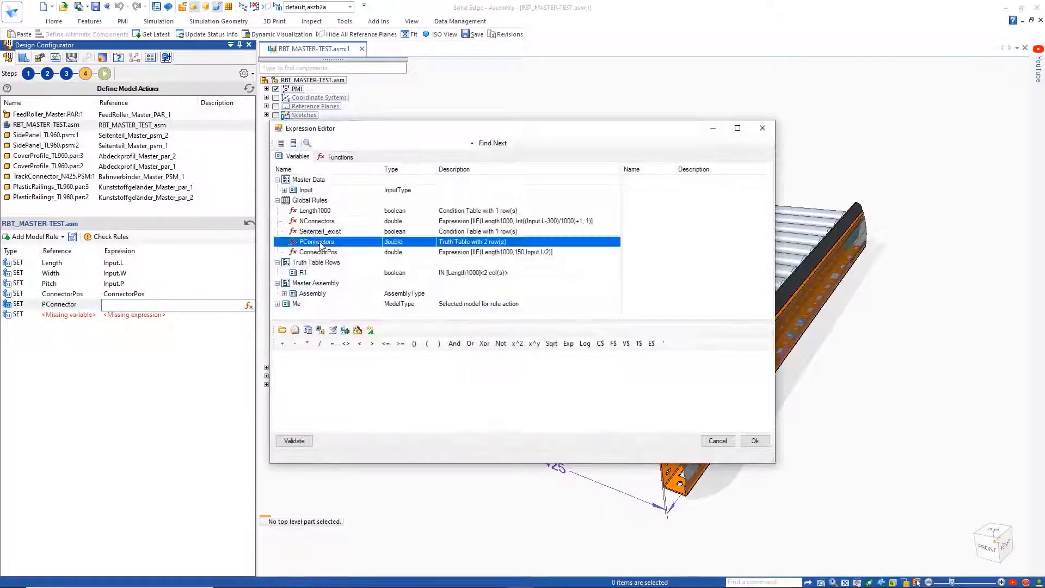
{"action": "double_click", "coordinate": [321, 243]}
{"action": "left_click", "coordinate": [755, 441]}
Step: Set the third new rule to drive the NConnector variable with the global rule NConnectors
{"action": "left_click", "coordinate": [94, 315]}
{"action": "double_click", "coordinate": [418, 330]}
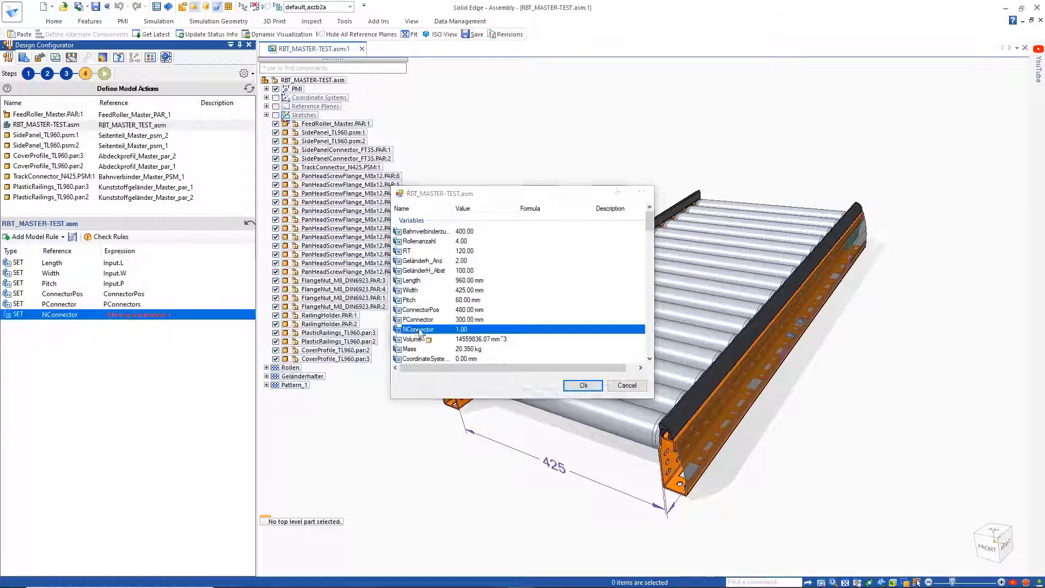
{"action": "left_click", "coordinate": [164, 314]}
{"action": "left_click", "coordinate": [249, 315]}
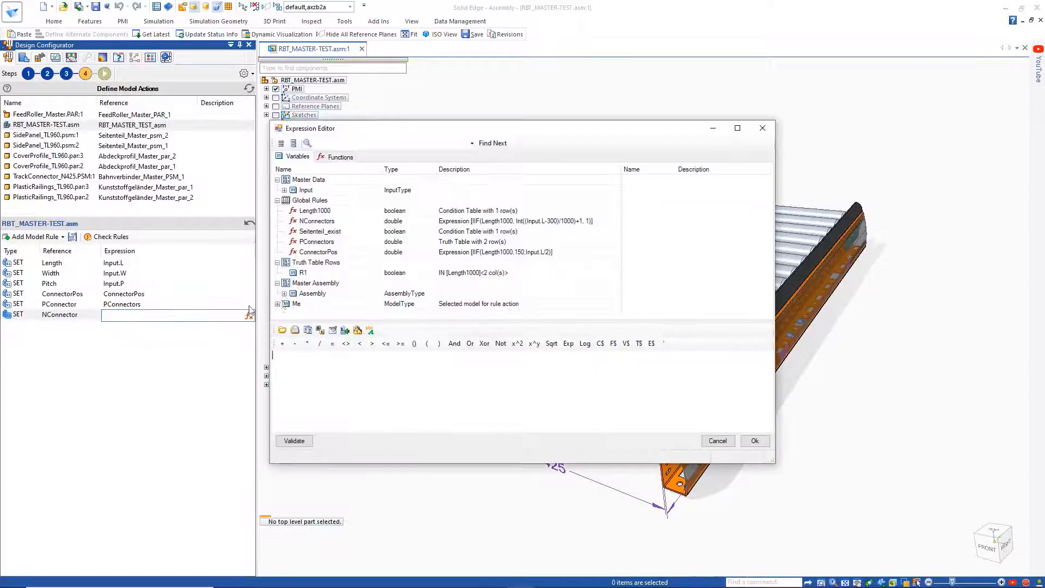
{"action": "double_click", "coordinate": [320, 221]}
{"action": "left_click", "coordinate": [755, 441]}
Step: Add a Rename Model rule with the expression "CONVEYOR_"+Input.L+Input.W+Input.P+".asm" and a SaveAs Model rule to the master assembly
{"action": "left_click", "coordinate": [55, 236]}
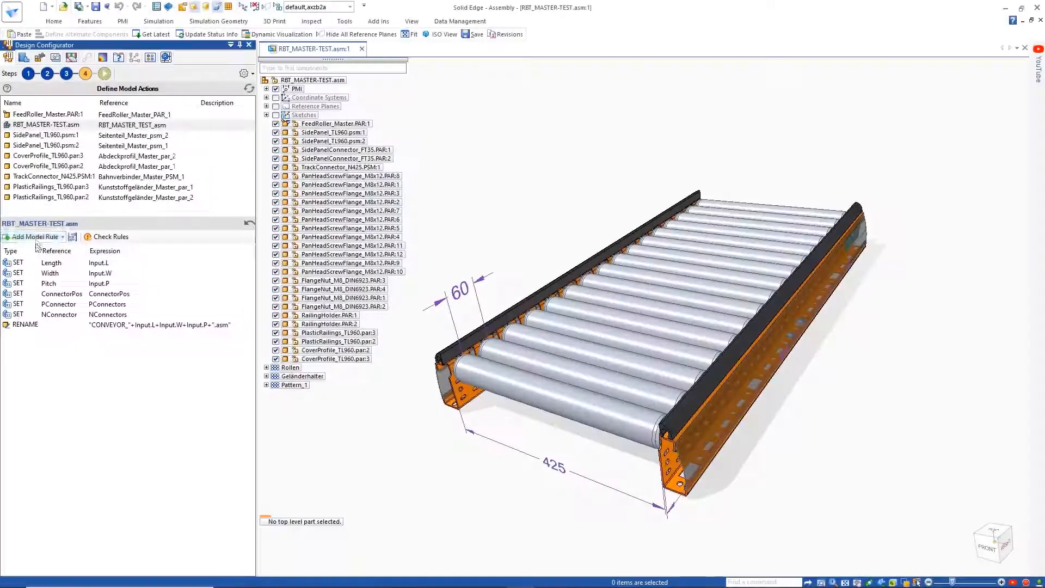
{"action": "left_click", "coordinate": [59, 236]}
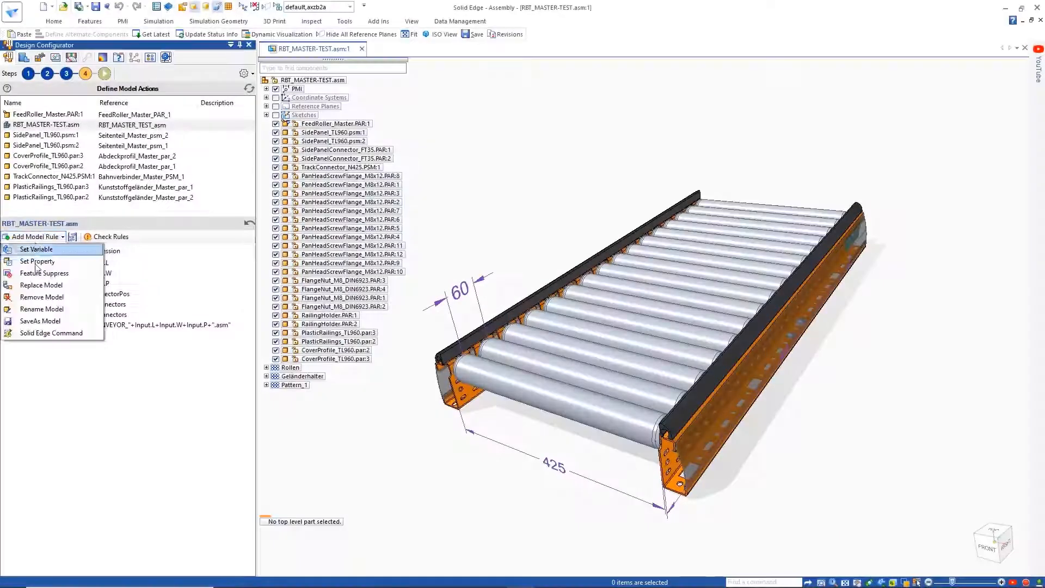
{"action": "left_click", "coordinate": [40, 321]}
Step: Copy the rename expression to the SaveAs rule and change its file extension to .stp
{"action": "left_click", "coordinate": [117, 325]}
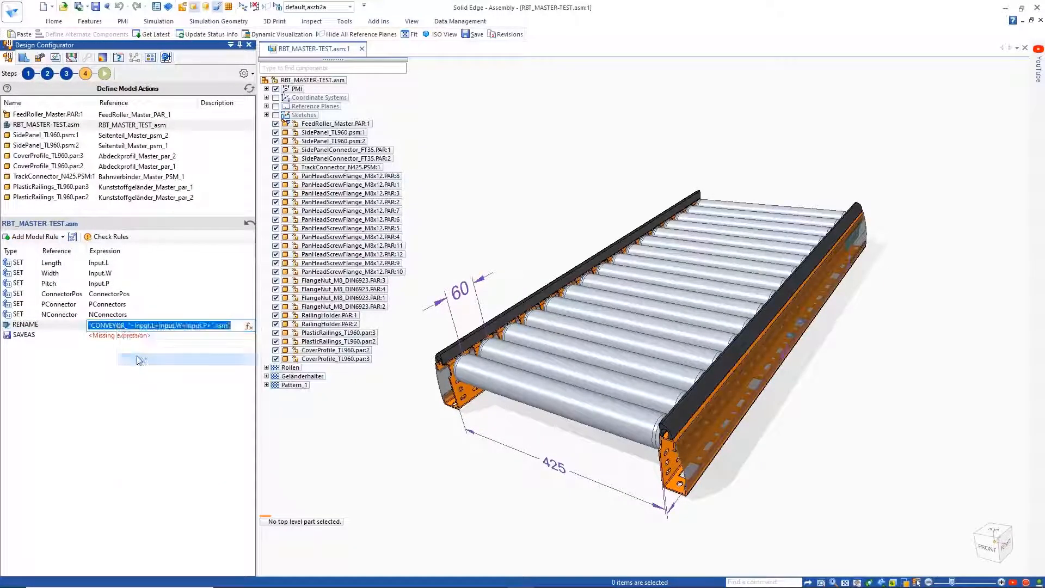
{"action": "left_click", "coordinate": [124, 336]}
{"action": "right_click", "coordinate": [124, 336]}
{"action": "left_click", "coordinate": [149, 383]}
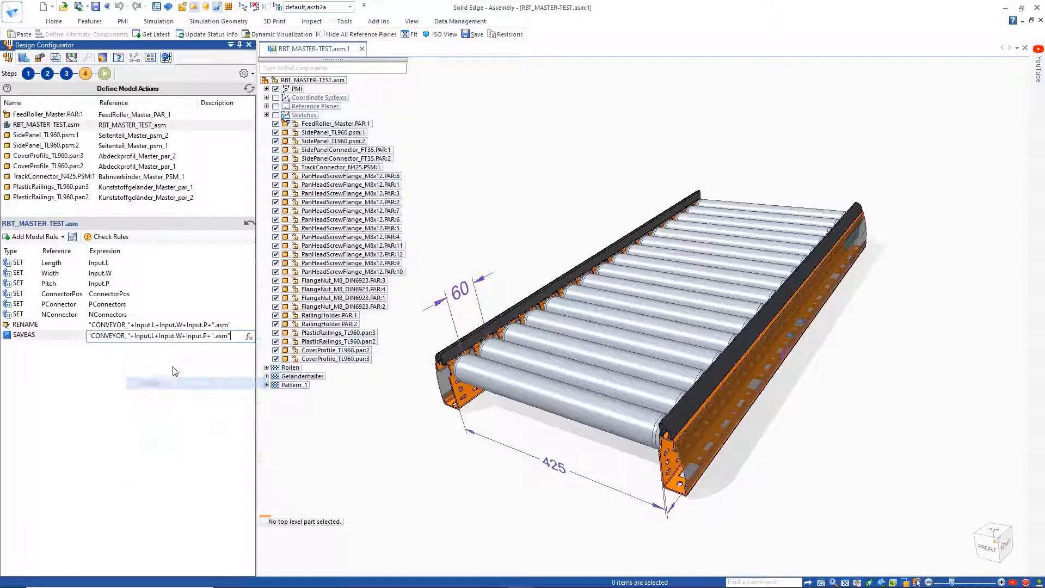
{"action": "double_click", "coordinate": [223, 337]}
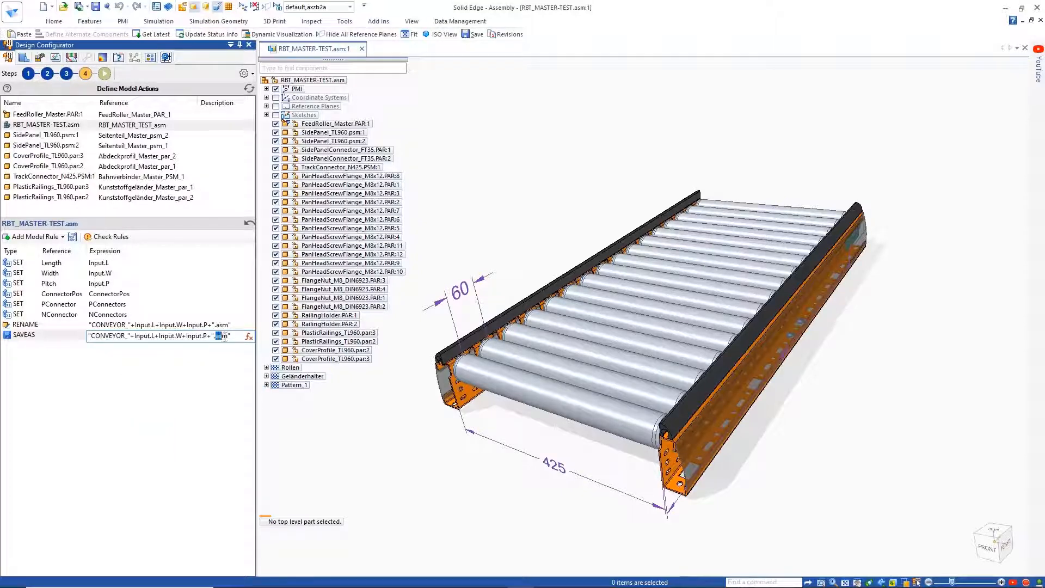
{"action": "left_click", "coordinate": [203, 357]}
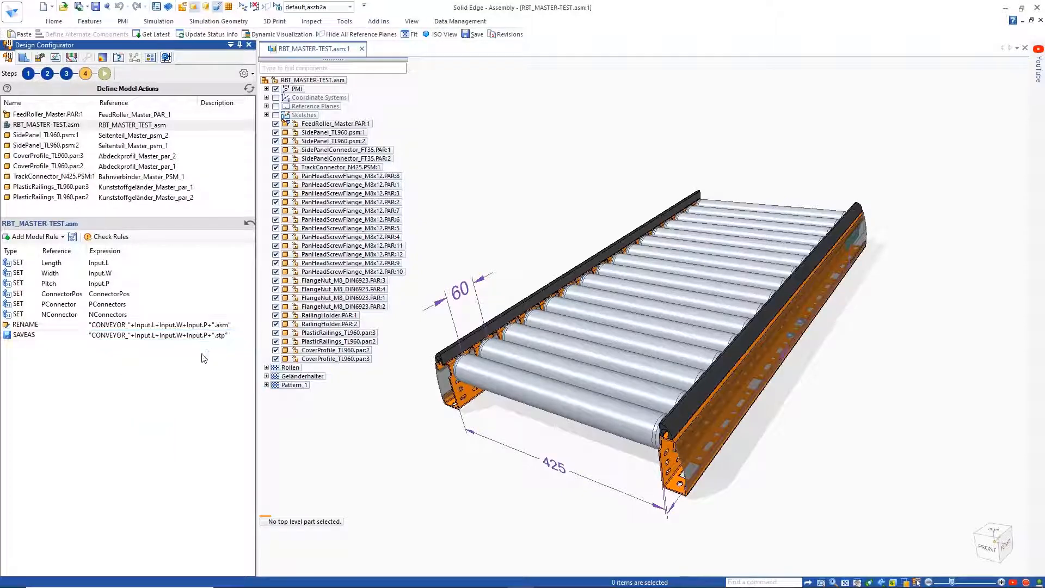
Step: Move RBT_MASTER-TEST.asm to the end of the model action list and open the configuration execution form
{"action": "left_click_drag", "start_coordinate": [54, 124], "coordinate": [55, 198]}
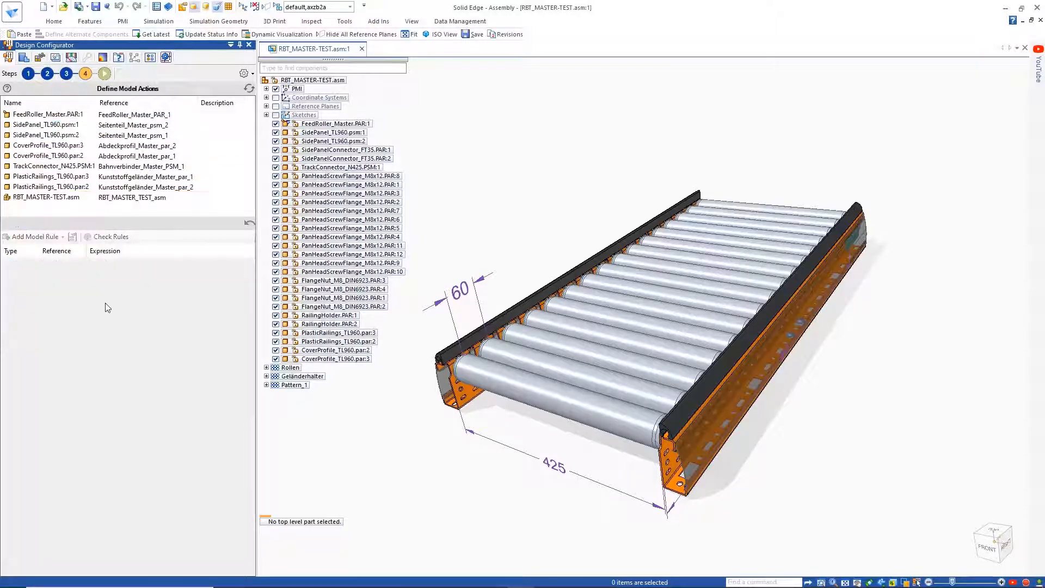
{"action": "left_click", "coordinate": [104, 74]}
Step: Choose length 1440, width 725 and pitch 60, and run the configuration
{"action": "left_click", "coordinate": [164, 237]}
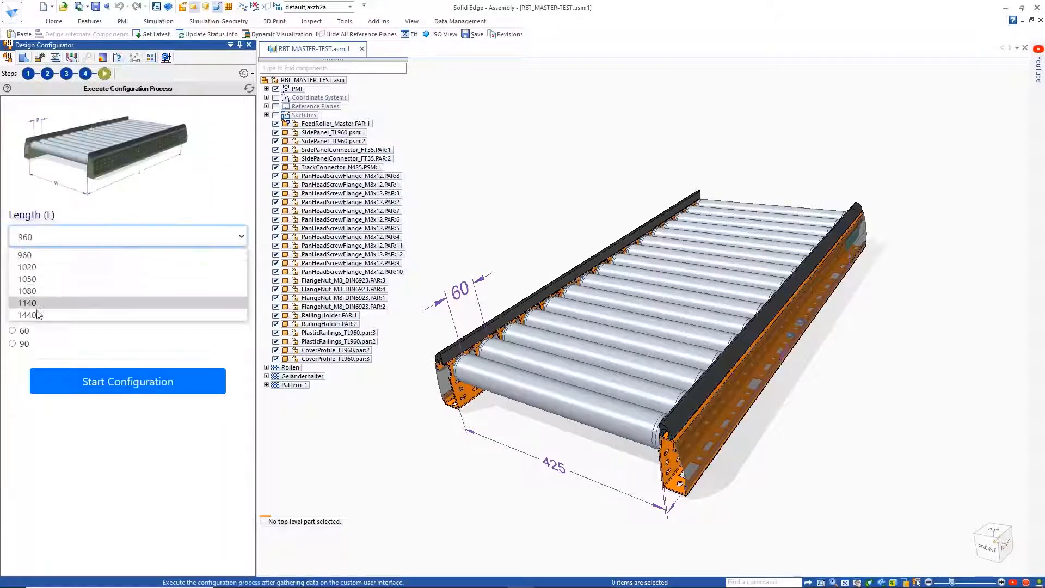
{"action": "left_click", "coordinate": [37, 304]}
{"action": "left_click", "coordinate": [128, 284]}
{"action": "left_click", "coordinate": [27, 315]}
{"action": "left_click", "coordinate": [94, 384]}
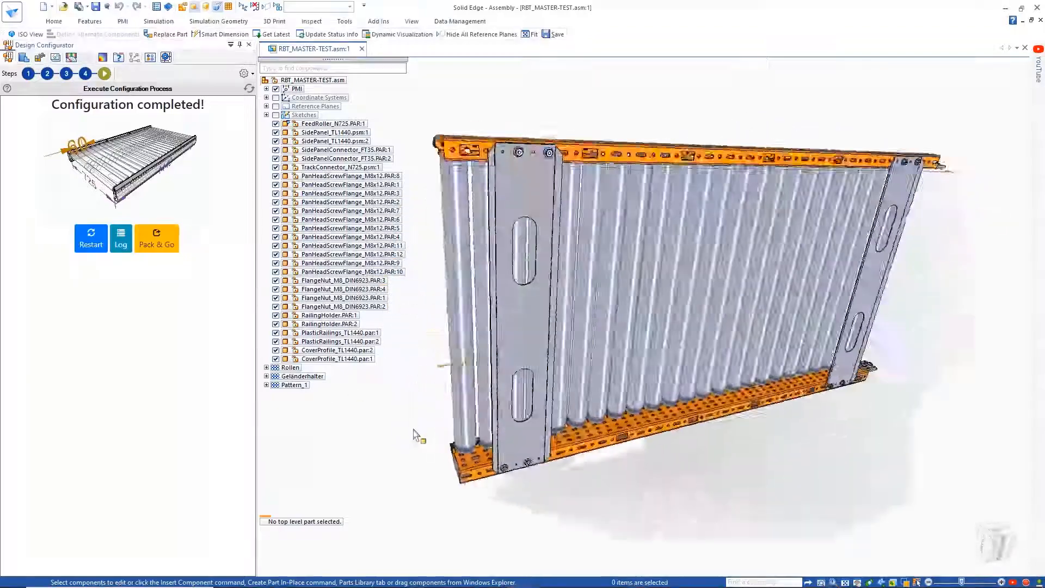
Step: Restart the configurator, choose length 960 and width 425, and run the configuration again
{"action": "left_click", "coordinate": [90, 242]}
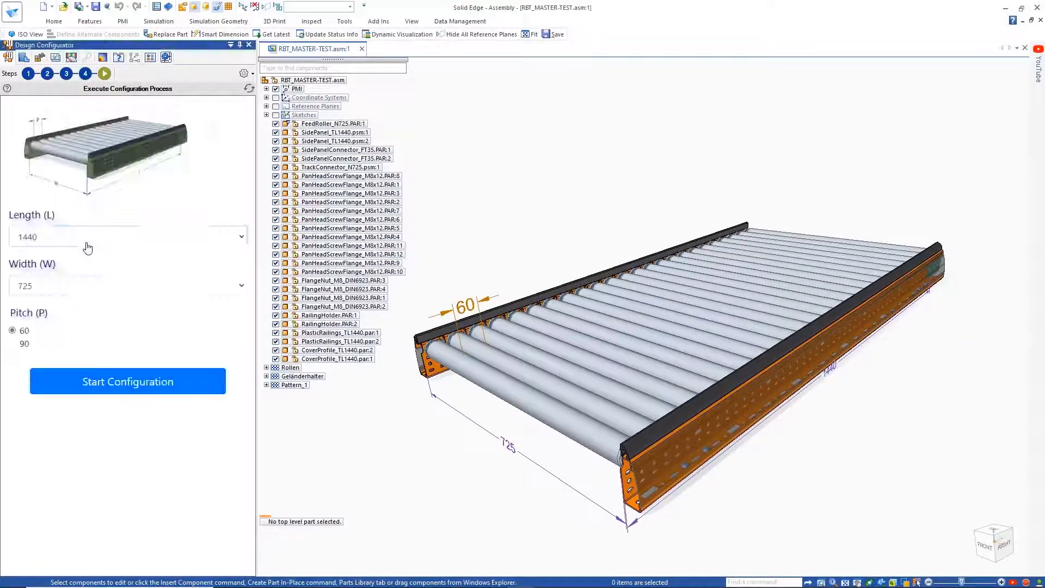
{"action": "left_click", "coordinate": [87, 239]}
{"action": "left_click", "coordinate": [27, 257]}
{"action": "left_click", "coordinate": [28, 285]}
{"action": "left_click", "coordinate": [62, 381]}
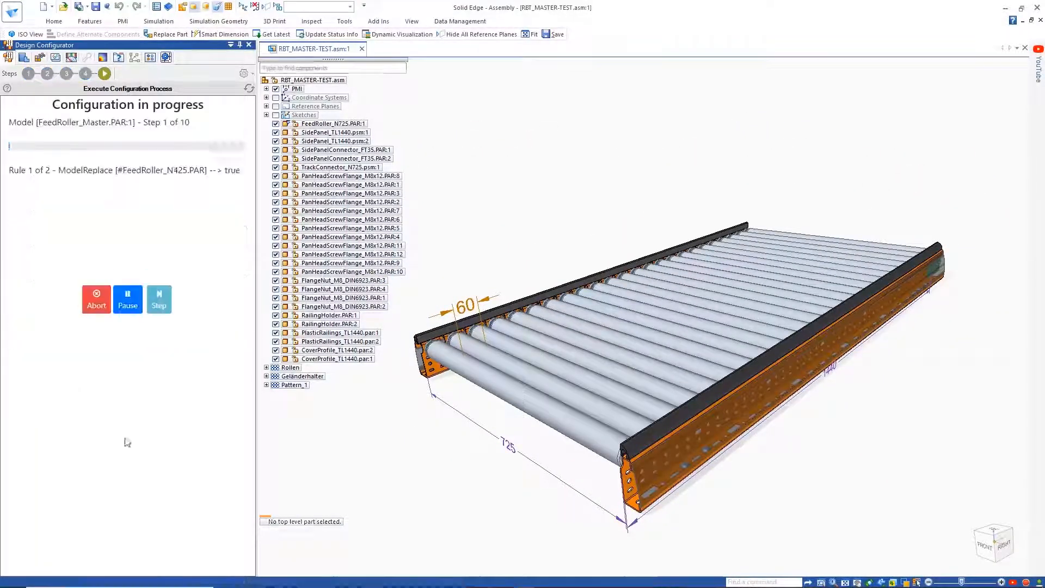